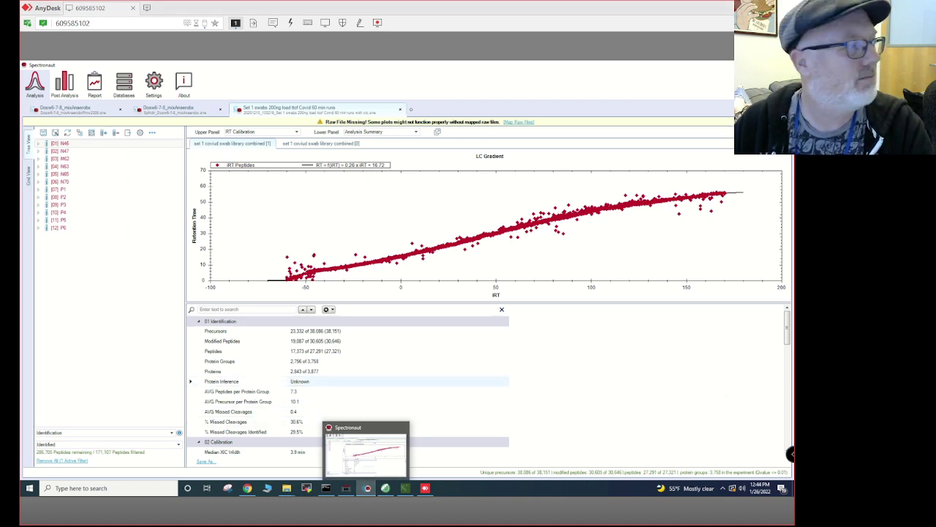
# Order the runs in the run tree by Condition/Replicate.
pyautogui.moveTo(425, 487)
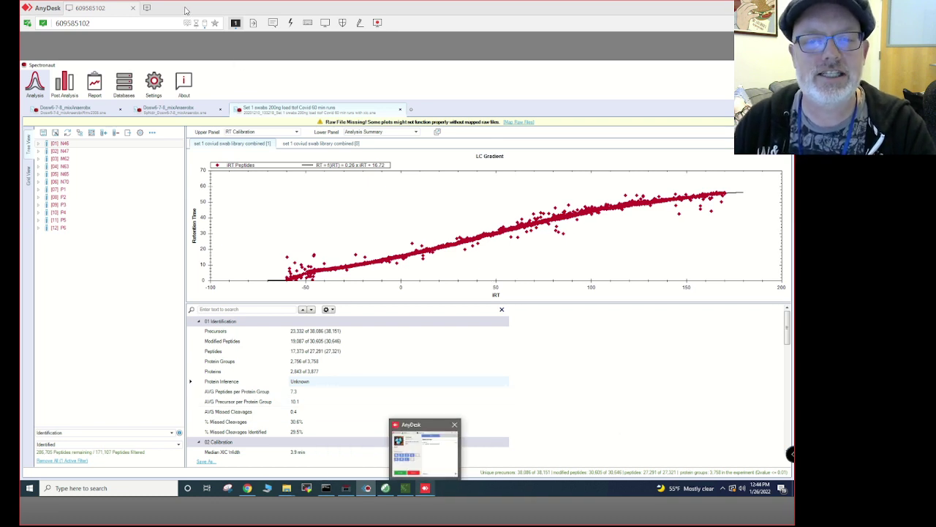
pyautogui.moveTo(366, 489)
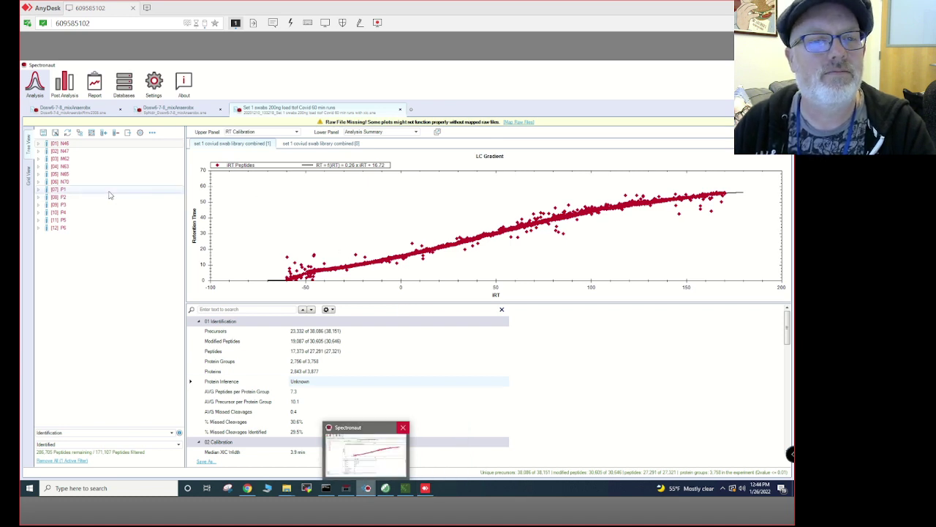
pyautogui.moveTo(109, 195)
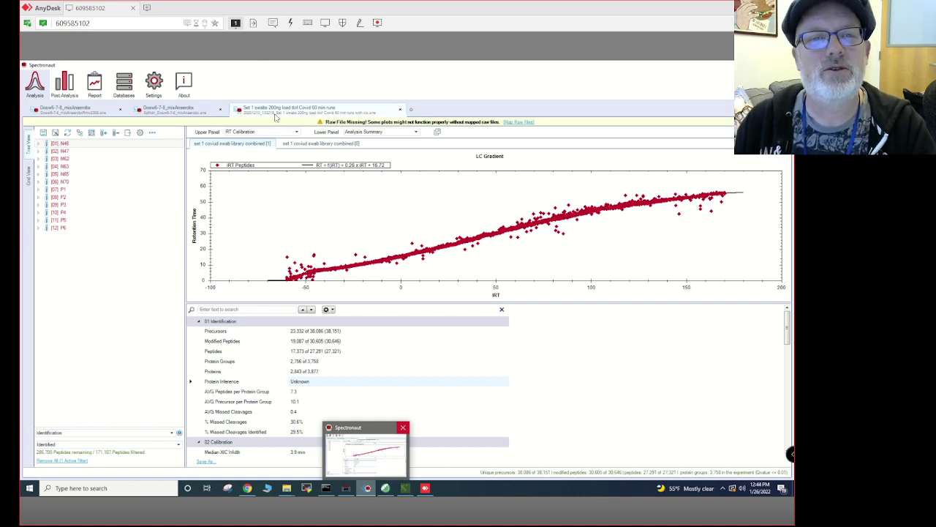
pyautogui.rightClick(69, 259)
pyautogui.moveTo(110, 331)
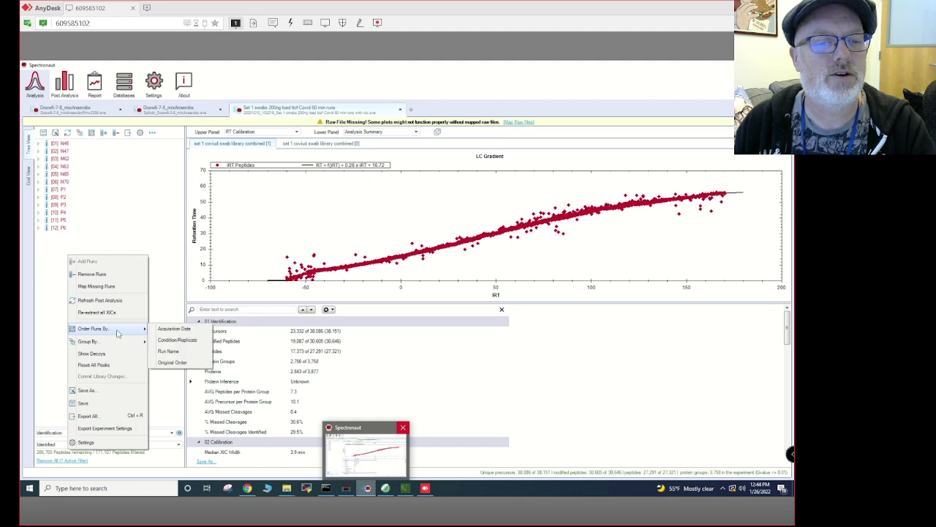
pyautogui.click(180, 341)
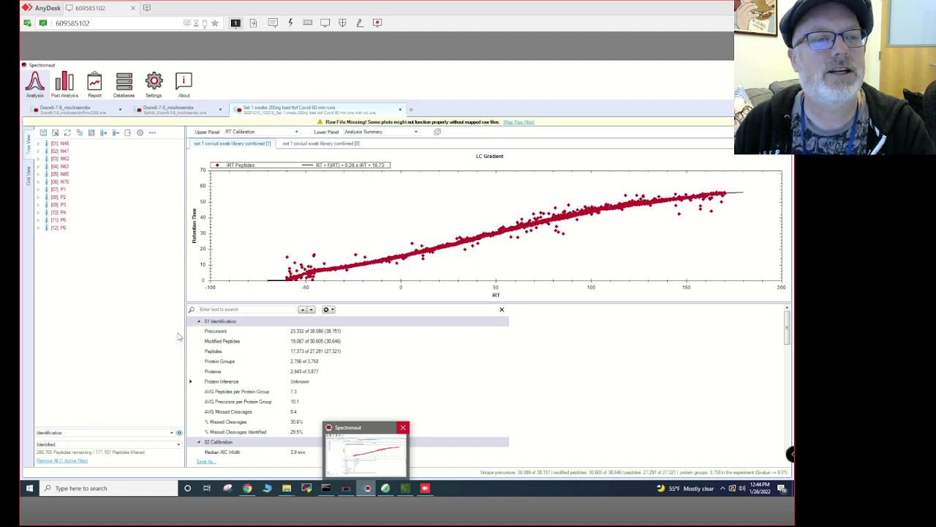
# Switch to Grid View to show the protein quantity heatmap with coverage and quantity plots.
pyautogui.moveTo(79, 186)
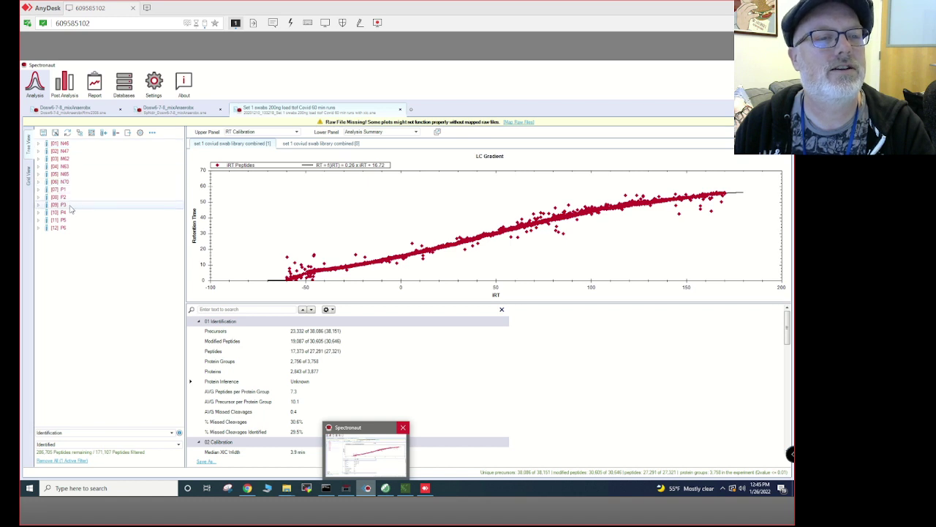
pyautogui.moveTo(94, 210)
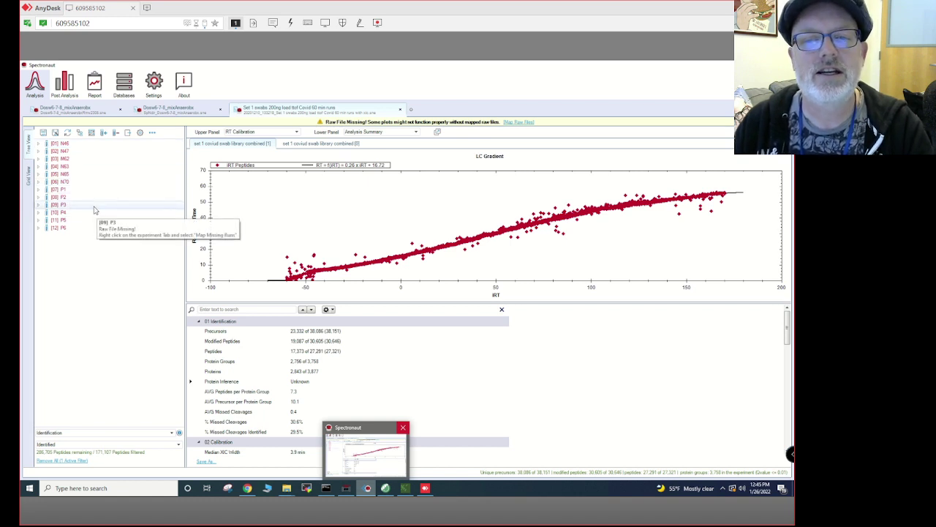
pyautogui.click(28, 181)
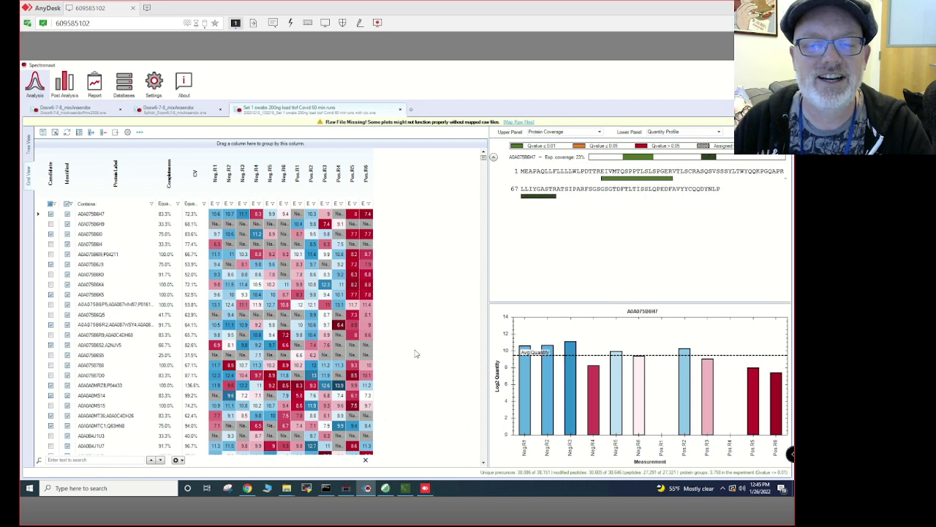
# Search the protein grid for accession P0DTC2, entering 'P0DTC'.
pyautogui.click(104, 459)
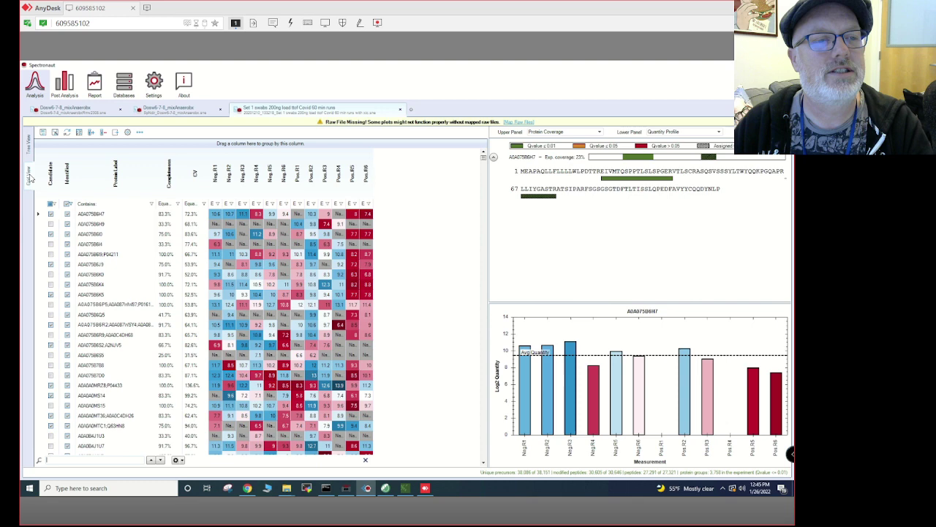
pyautogui.click(88, 459)
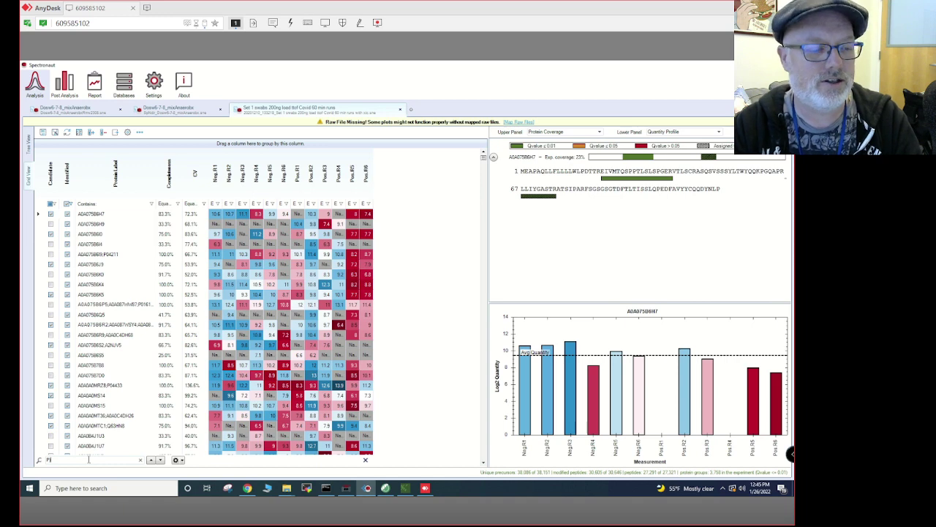
pyautogui.write('P0DT')
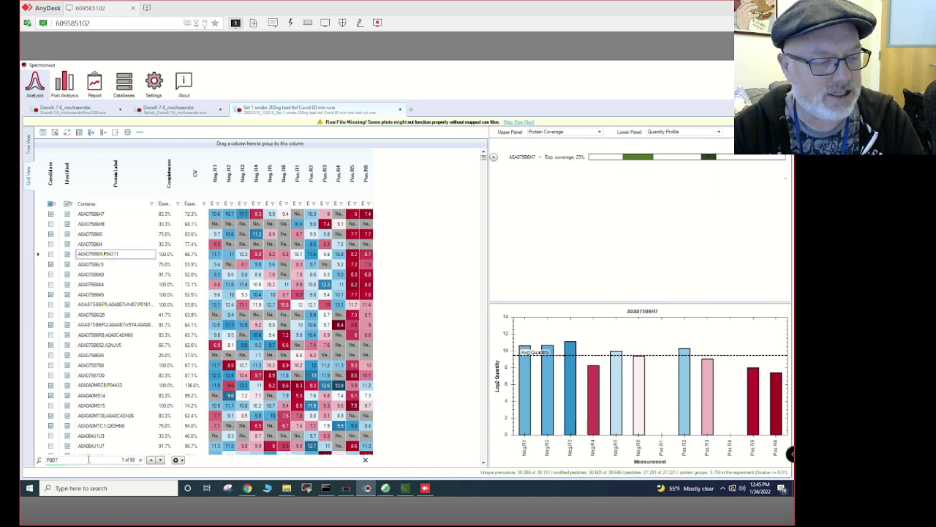
pyautogui.write('C2')
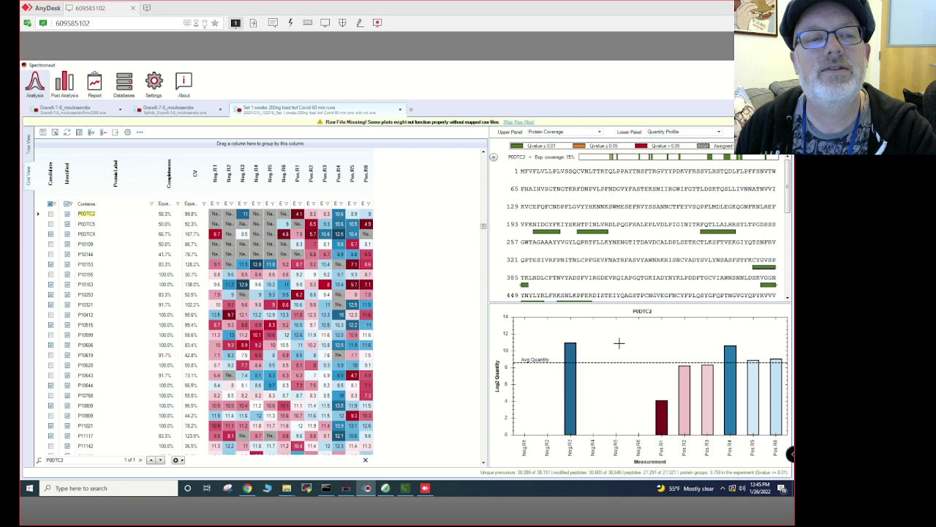
pyautogui.rightClick(628, 339)
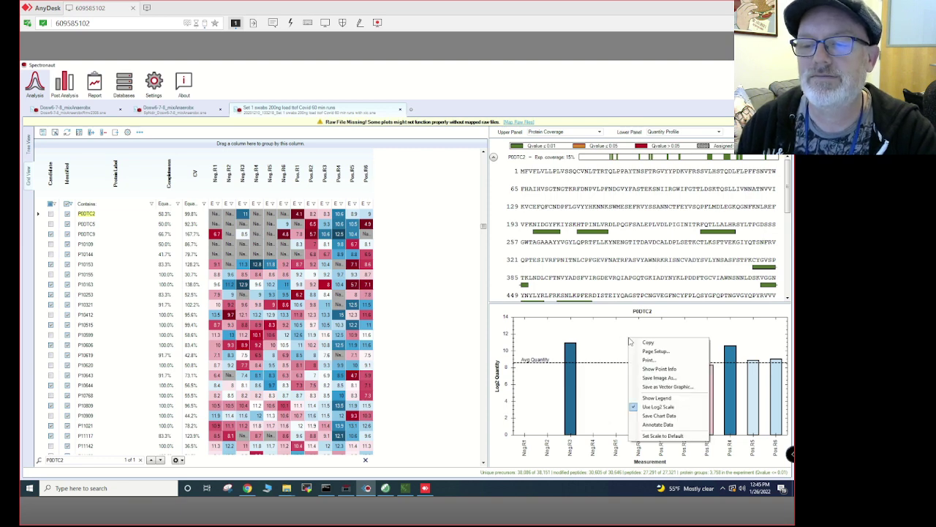
pyautogui.click(681, 409)
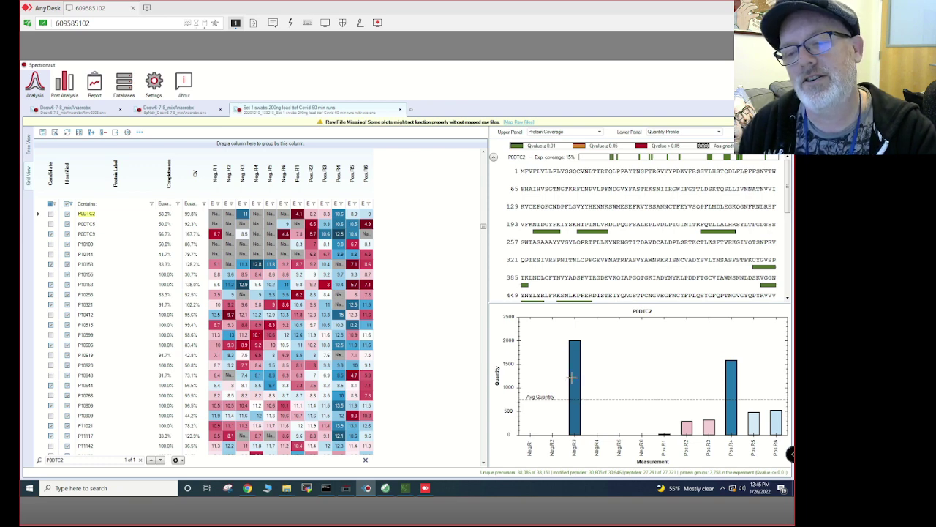
pyautogui.rightClick(664, 337)
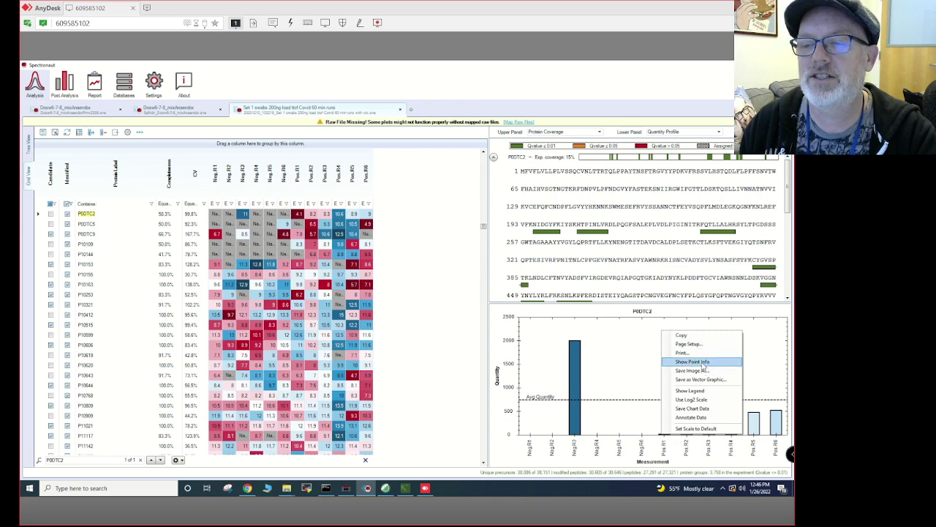
pyautogui.click(698, 400)
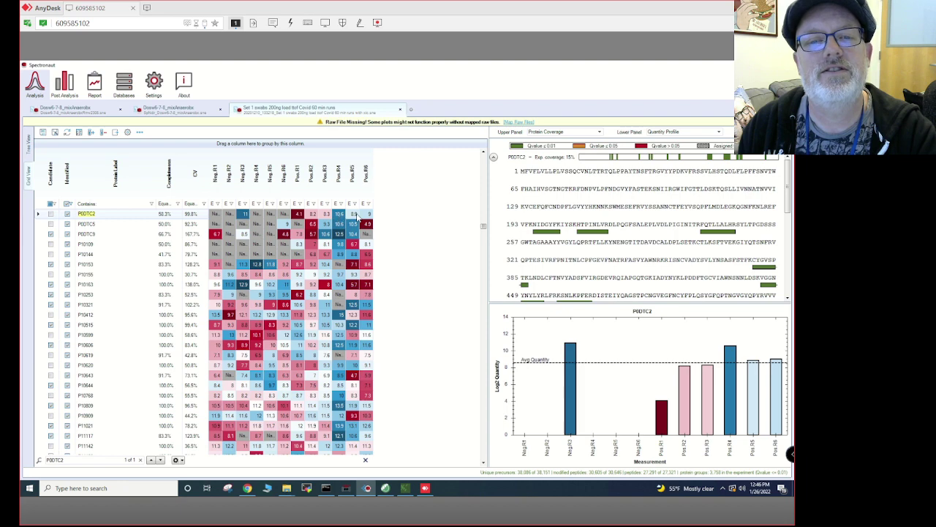
# Show P0DTC2's precursor chromatograms for one run.
pyautogui.click(343, 212)
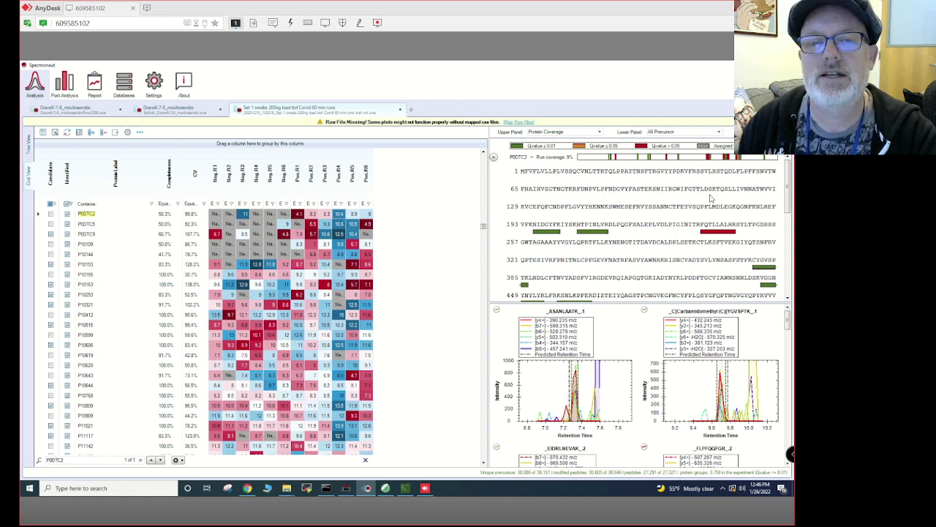
pyautogui.scroll(-5, 721, 198)
pyautogui.scroll(5, 712, 198)
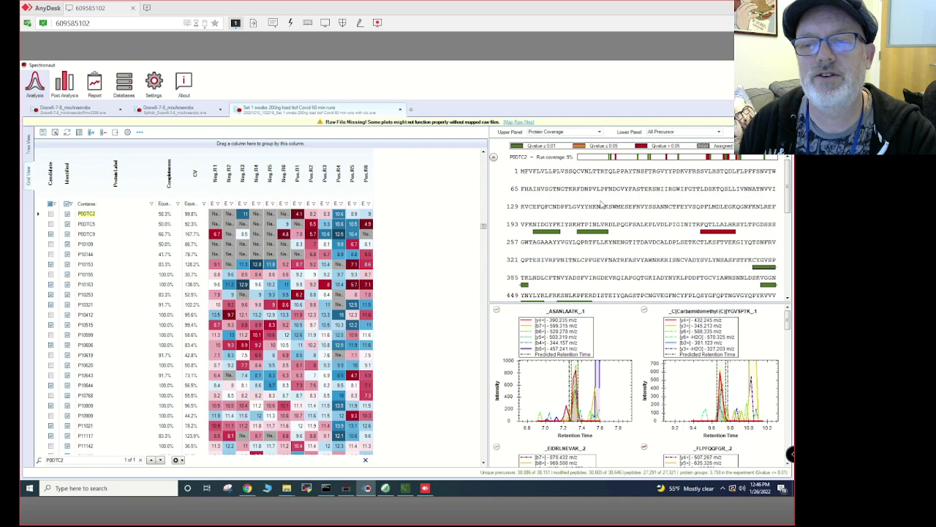
# Insert the Nr of Peptides column before Completeness using the Column Chooser.
pyautogui.rightClick(141, 172)
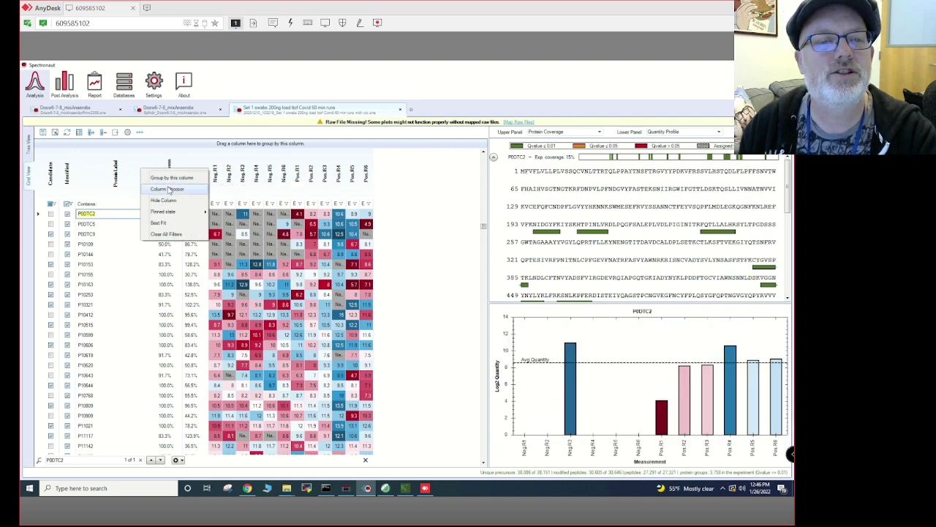
pyautogui.click(170, 191)
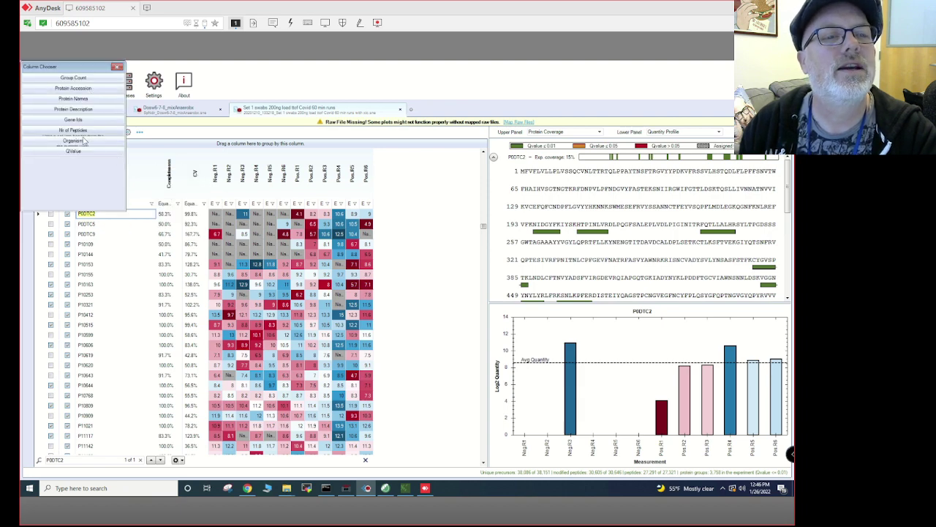
pyautogui.moveTo(74, 130); pyautogui.dragTo(174, 172)
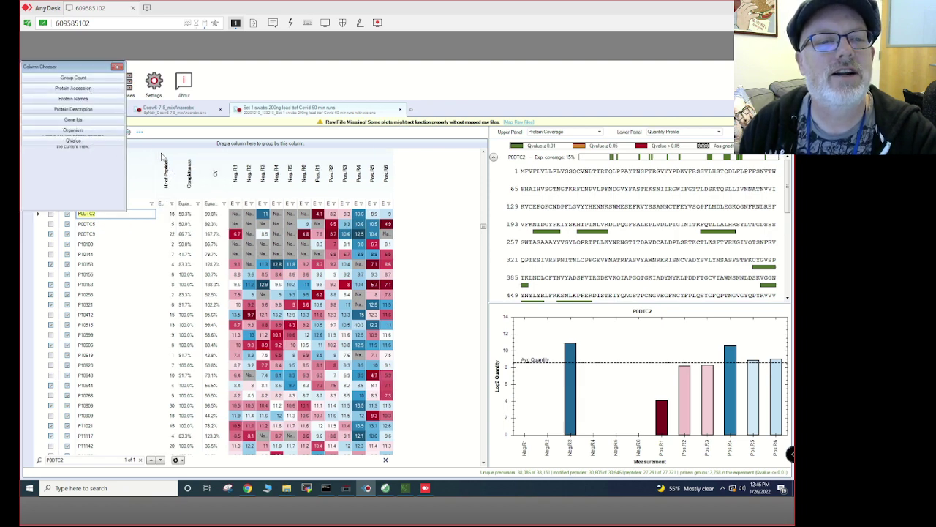
pyautogui.click(117, 67)
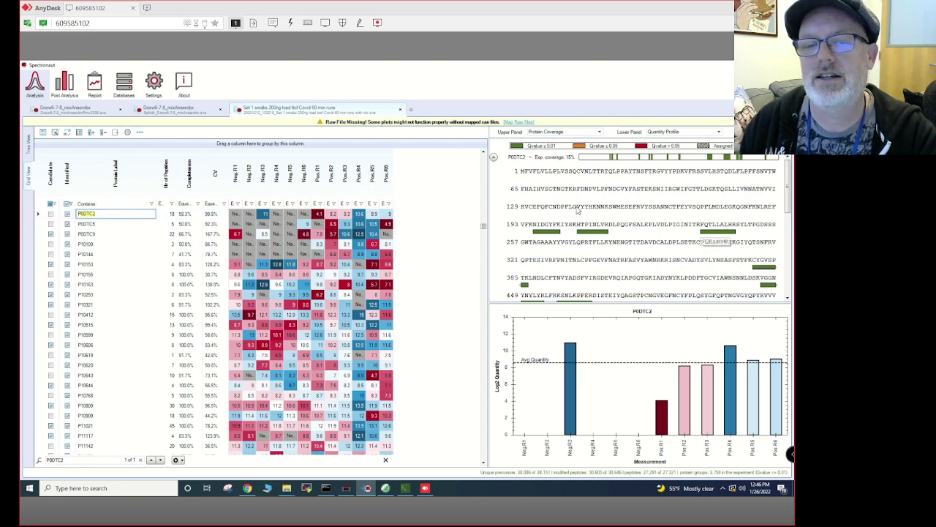
pyautogui.scroll(-10, 585, 216)
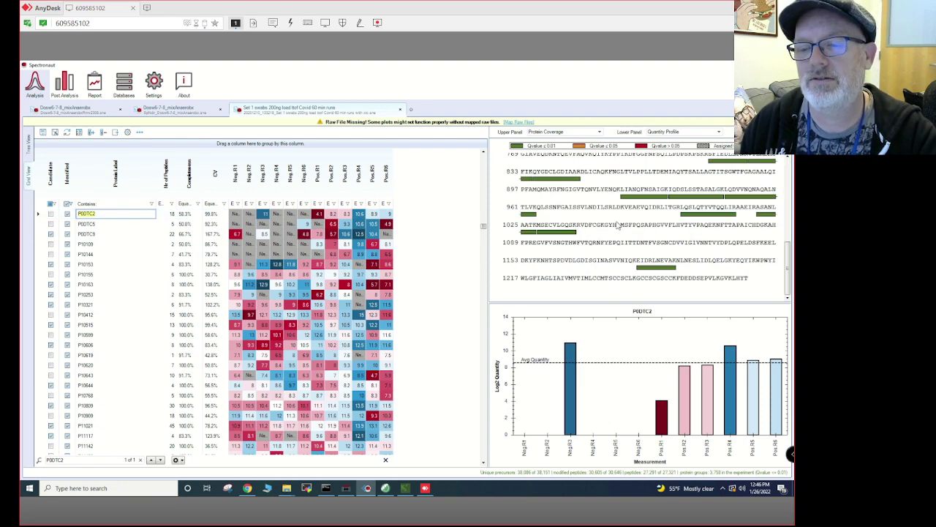
pyautogui.scroll(10, 618, 226)
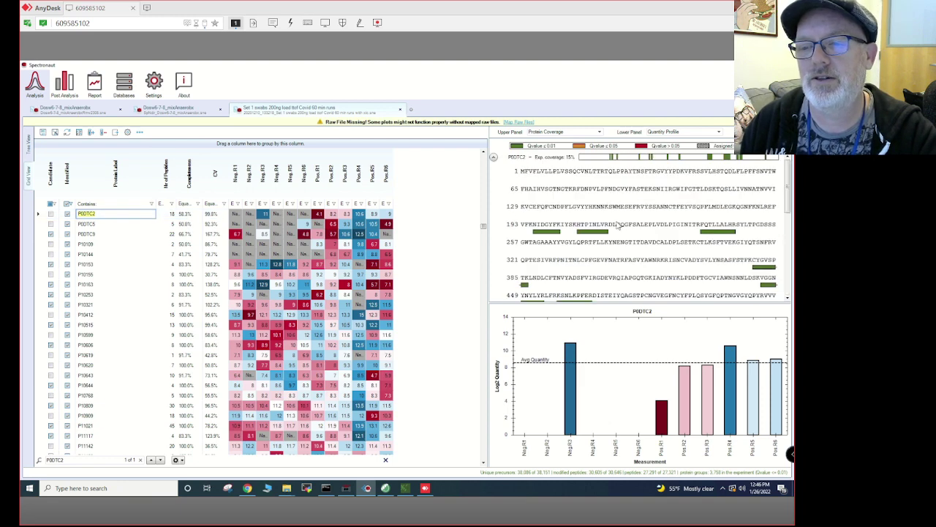
pyautogui.click(360, 215)
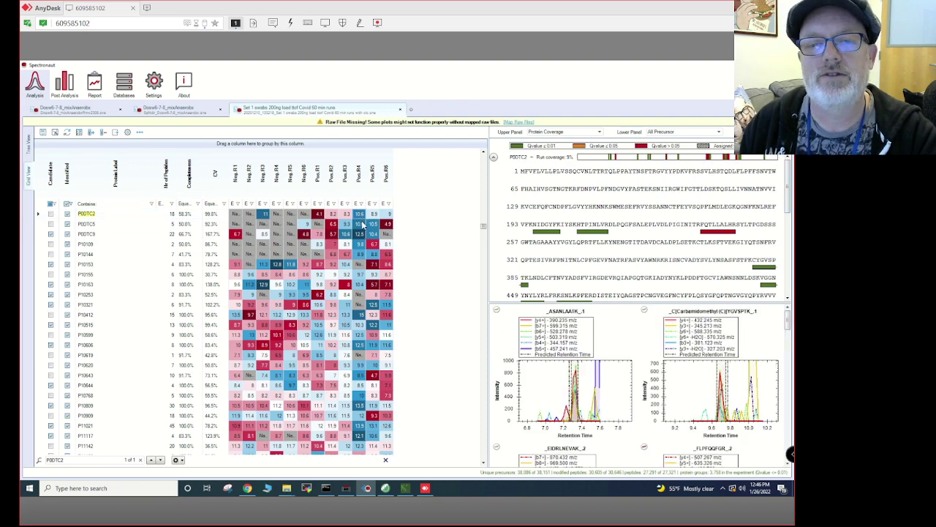
pyautogui.moveTo(791, 196)
pyautogui.mouseDown()
pyautogui.moveTo(792, 271)
pyautogui.moveTo(791, 191)
pyautogui.mouseUp()
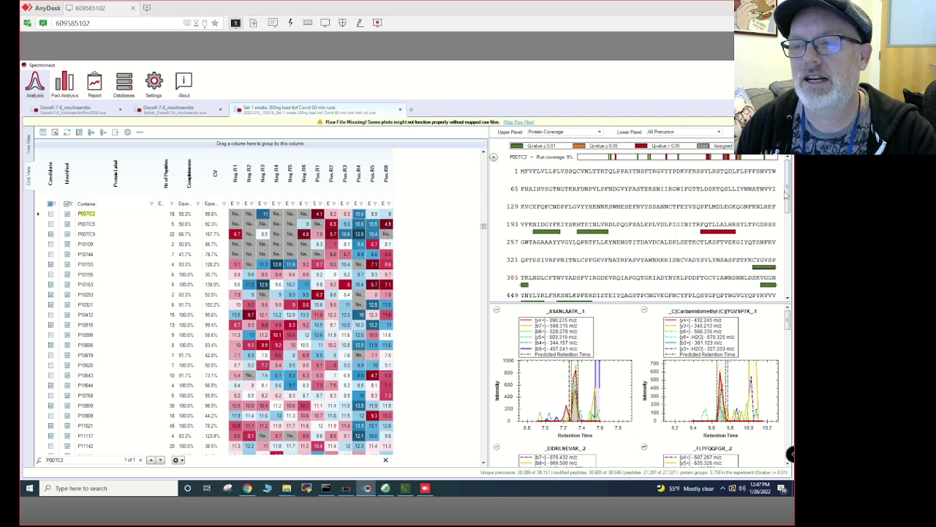
pyautogui.scroll(-2, 787, 226)
pyautogui.scroll(-4, 787, 227)
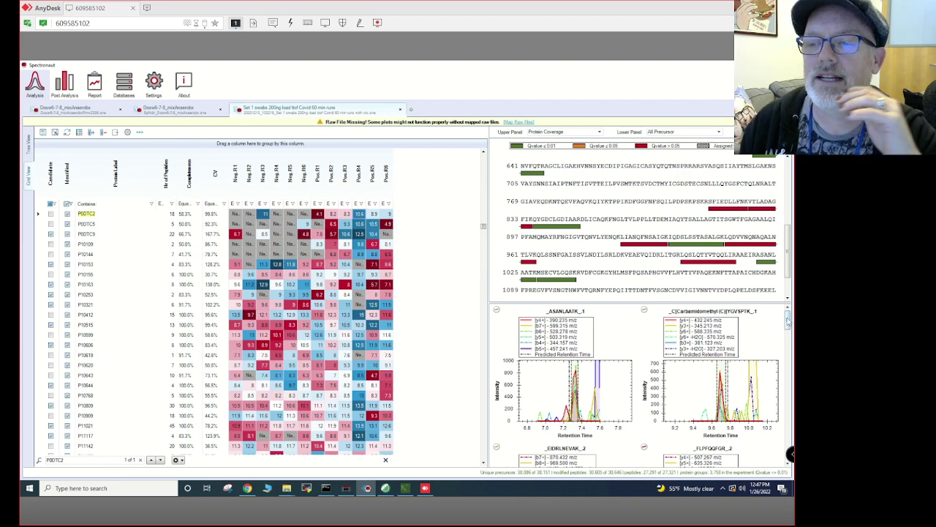
pyautogui.scroll(-2, 786, 354)
pyautogui.scroll(2, 786, 355)
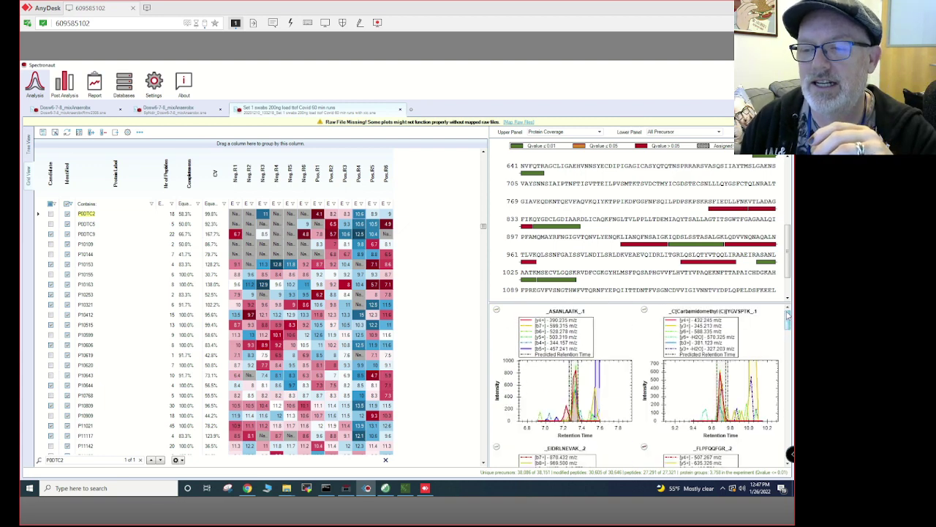
pyautogui.scroll(-3, 788, 358)
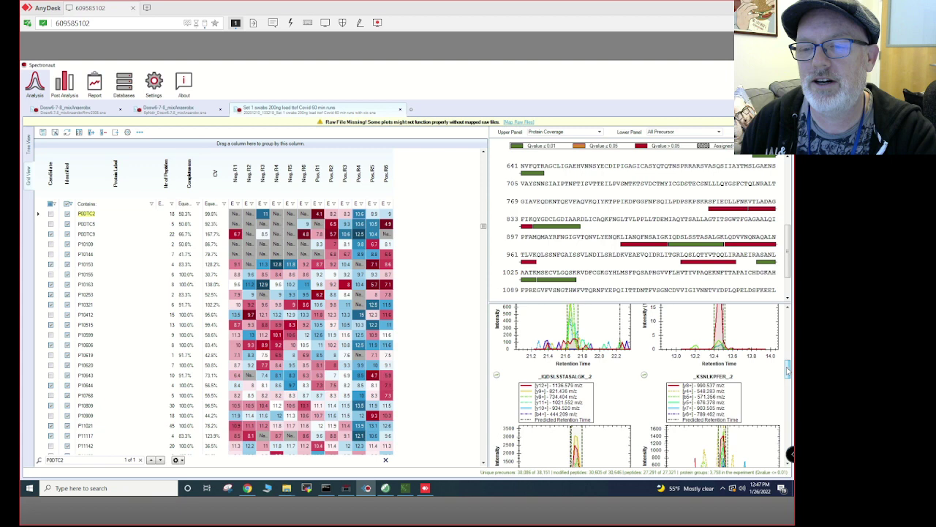
pyautogui.scroll(3, 791, 388)
pyautogui.scroll(-2, 791, 414)
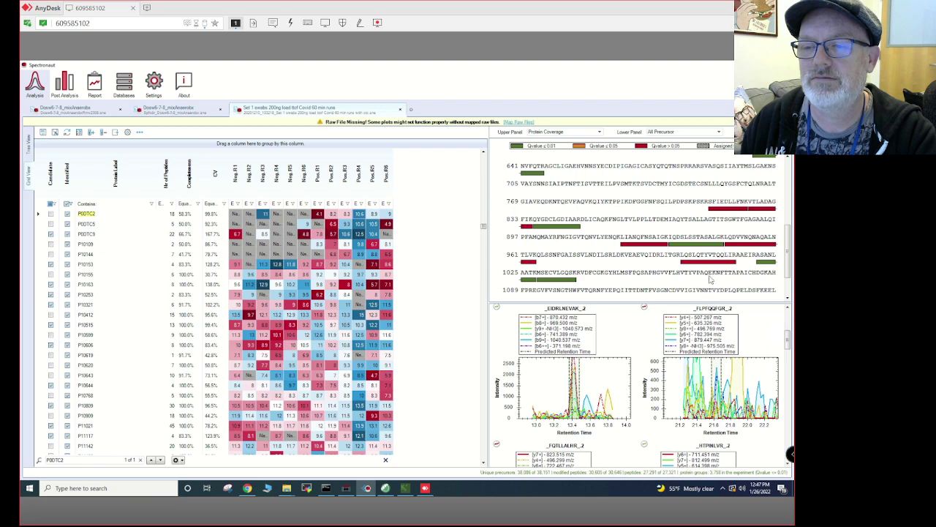
pyautogui.moveTo(710, 207); pyautogui.dragTo(710, 205)
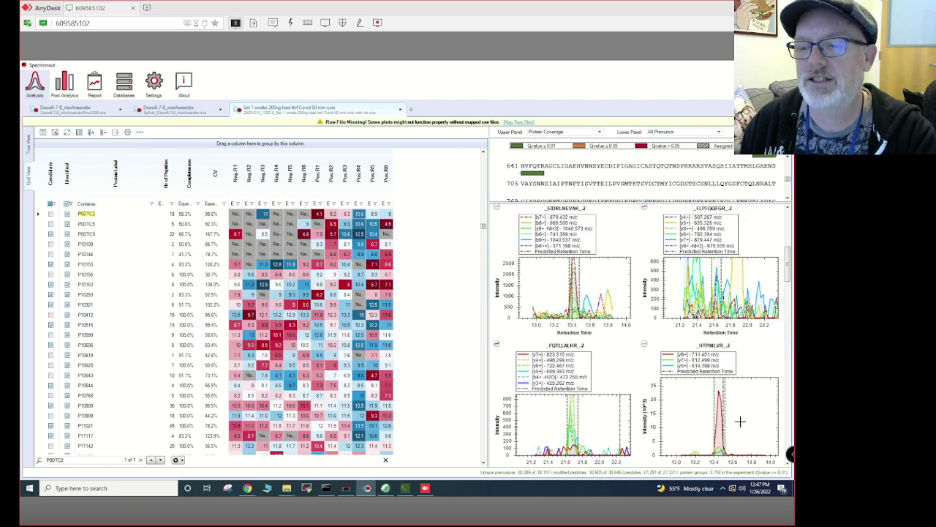
pyautogui.scroll(-2, 788, 437)
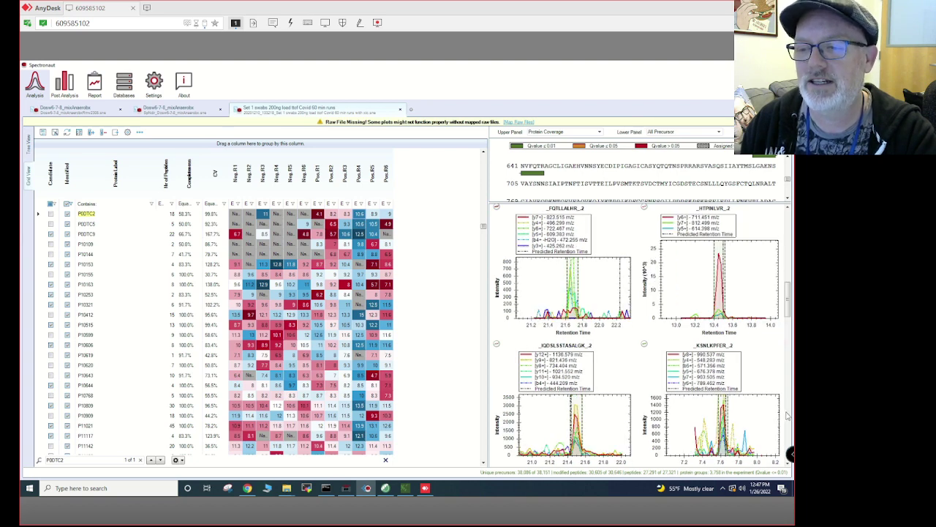
pyautogui.scroll(-2, 789, 416)
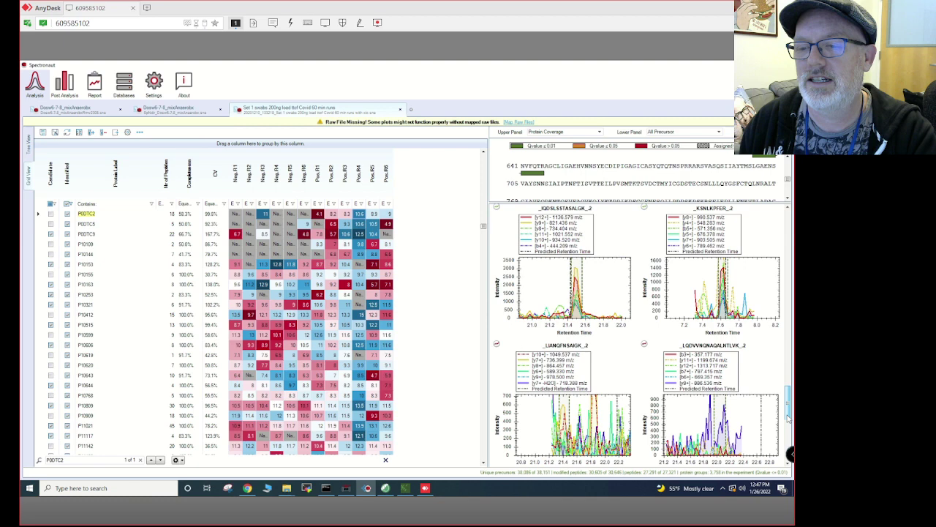
pyautogui.scroll(-4, 788, 417)
pyautogui.scroll(-1, 788, 414)
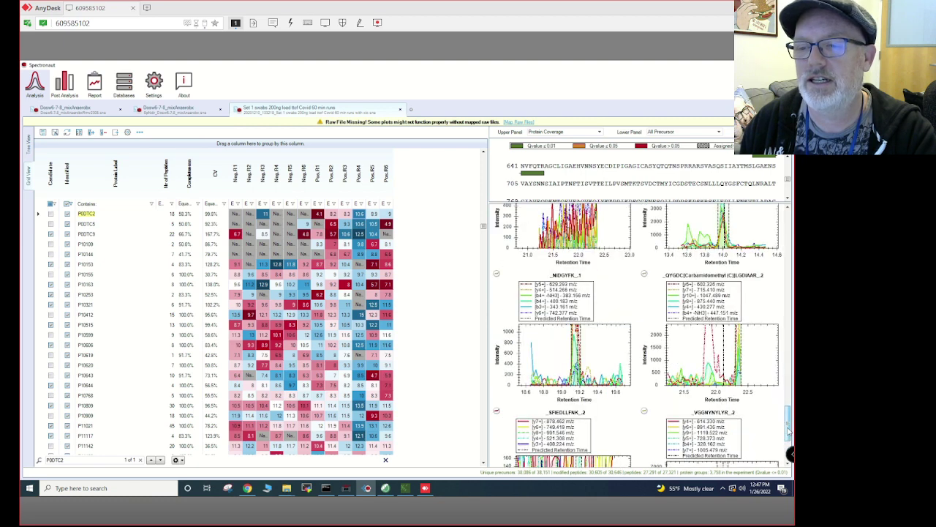
pyautogui.scroll(6, 788, 431)
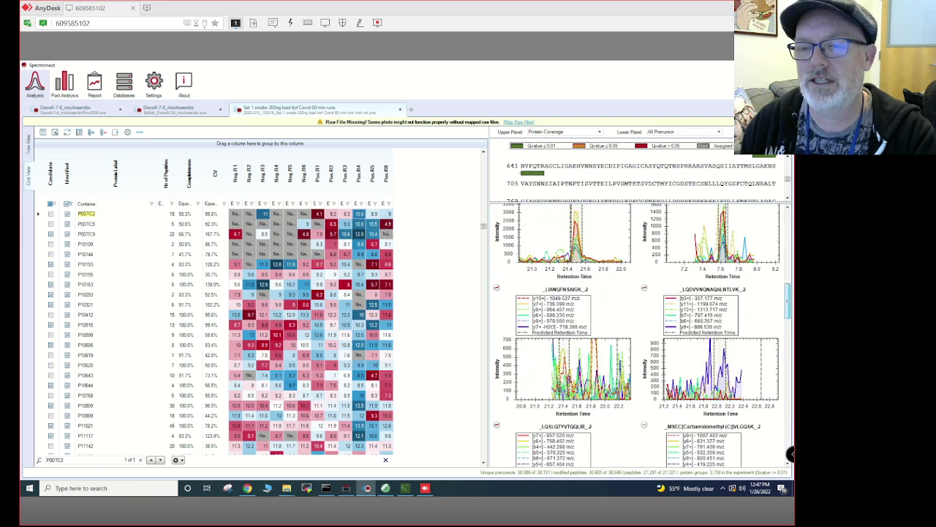
pyautogui.scroll(3, 790, 453)
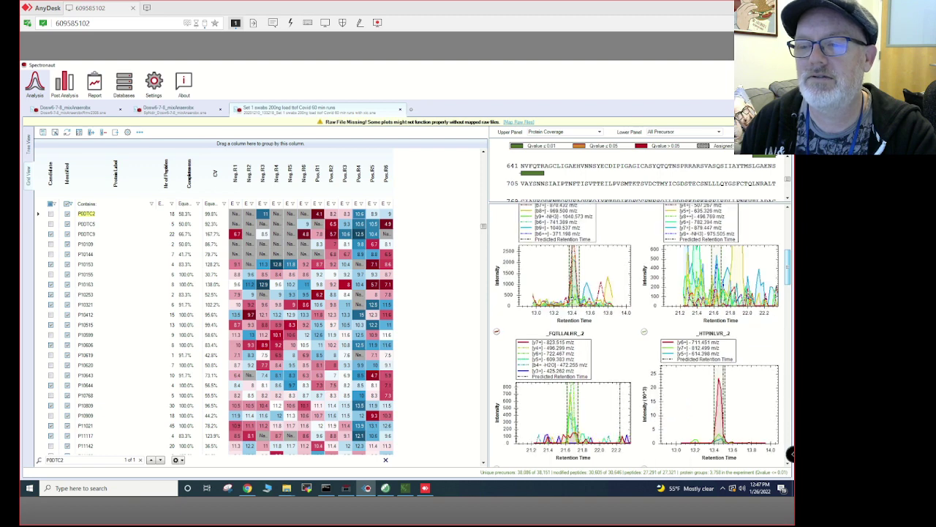
pyautogui.scroll(3, 636, 336)
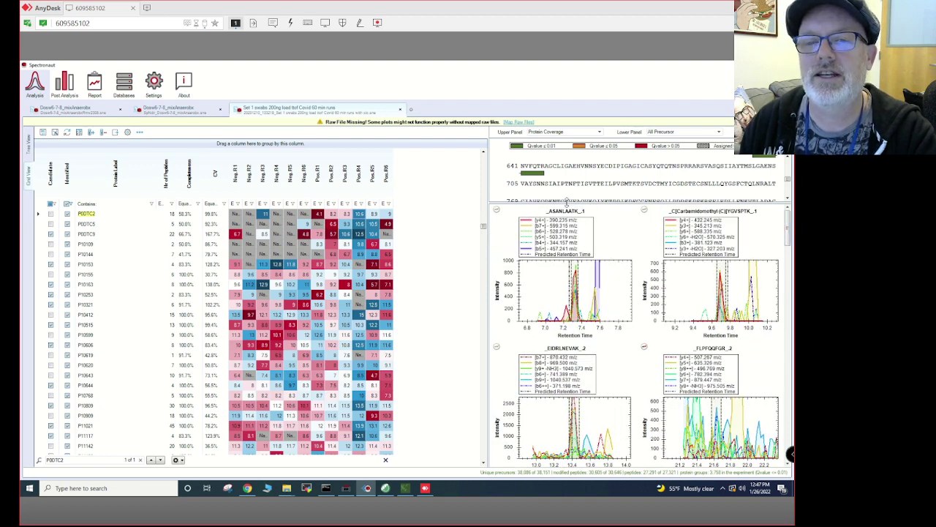
pyautogui.moveTo(637, 203); pyautogui.dragTo(636, 286)
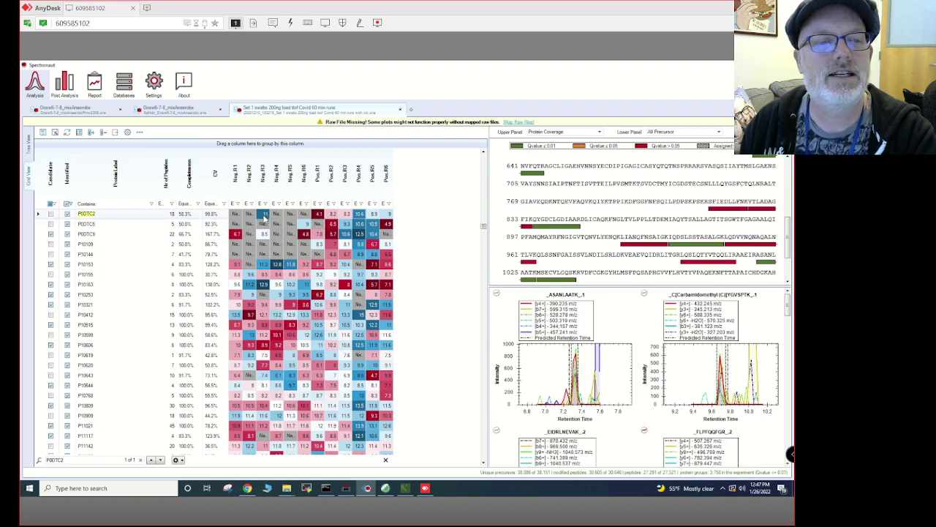
# Select P0DTC2 for one run and pick NIDGYFK in Protein Coverage to show only its XIC.
pyautogui.click(318, 212)
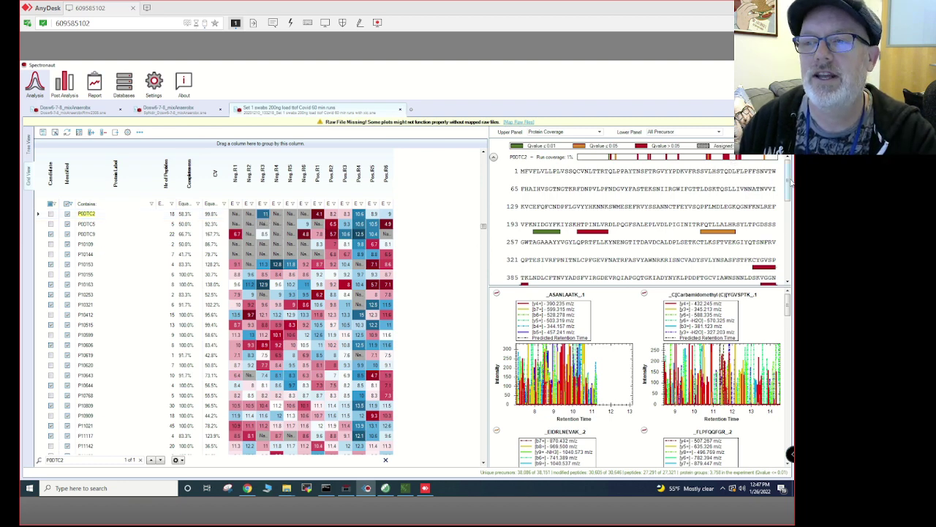
pyautogui.moveTo(792, 183)
pyautogui.mouseDown()
pyautogui.moveTo(793, 253)
pyautogui.moveTo(792, 183)
pyautogui.mouseUp()
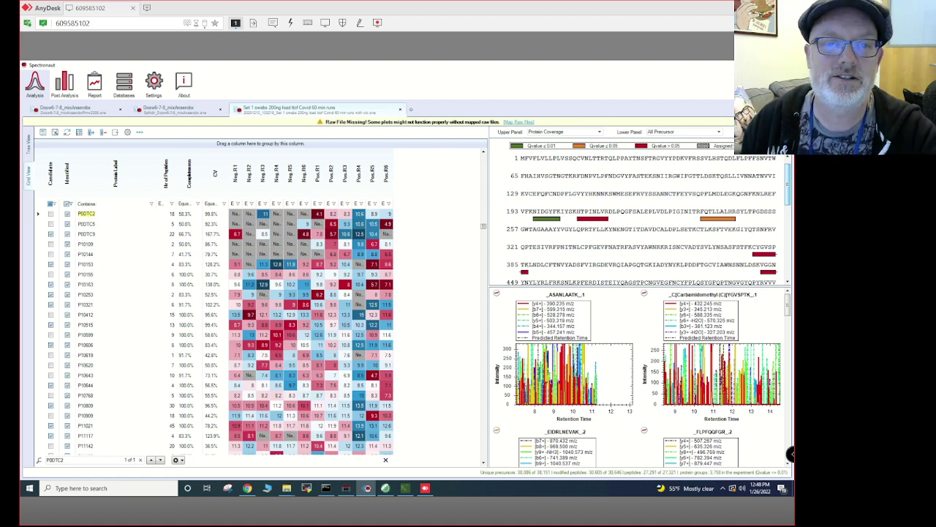
pyautogui.moveTo(792, 192); pyautogui.dragTo(789, 168)
pyautogui.moveTo(547, 234)
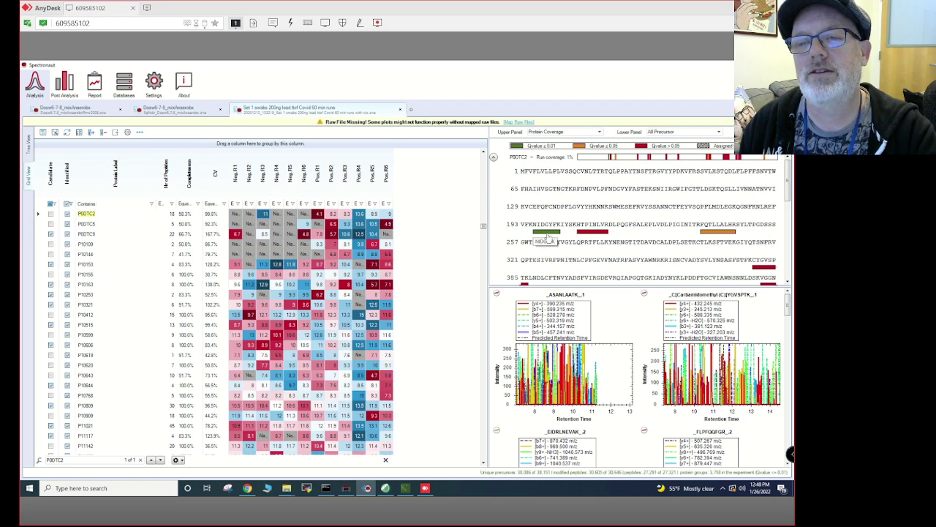
pyautogui.scroll(-1, 547, 235)
pyautogui.click(547, 222)
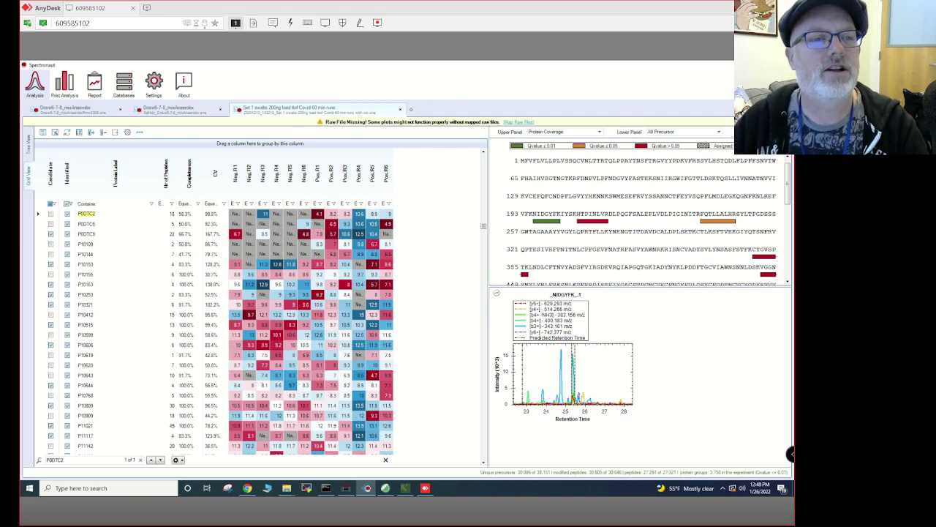
# Switch to Tree View and filter it by Assay > Peptide Sequence NIDGYFK.
pyautogui.click(30, 147)
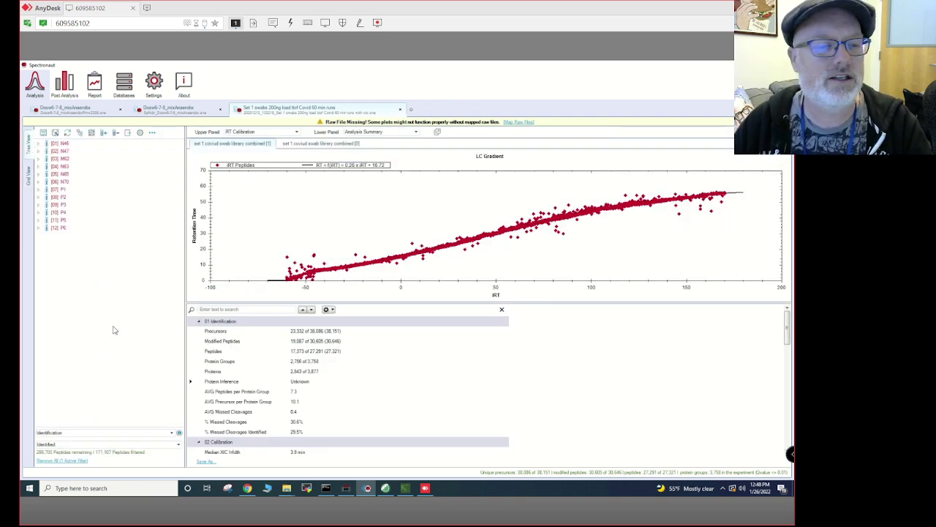
pyautogui.click(78, 434)
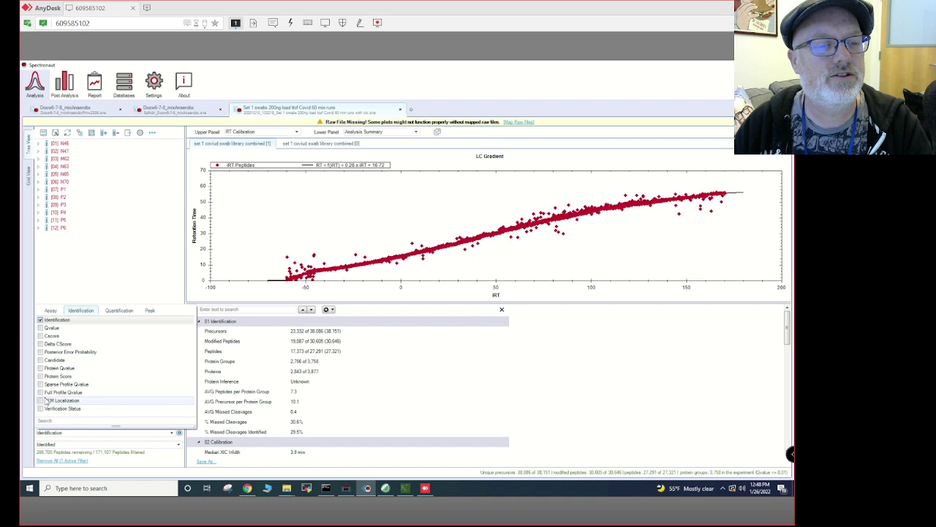
pyautogui.click(52, 311)
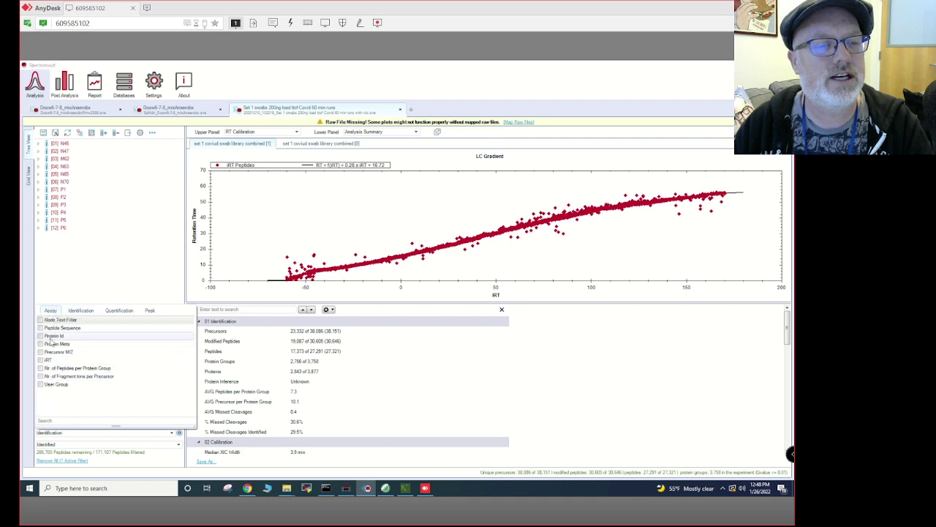
pyautogui.click(40, 328)
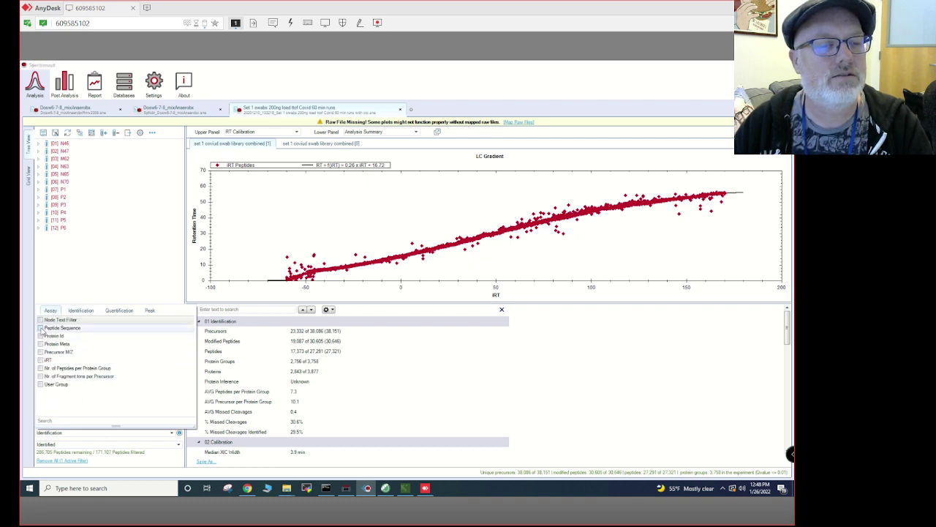
pyautogui.click(70, 444)
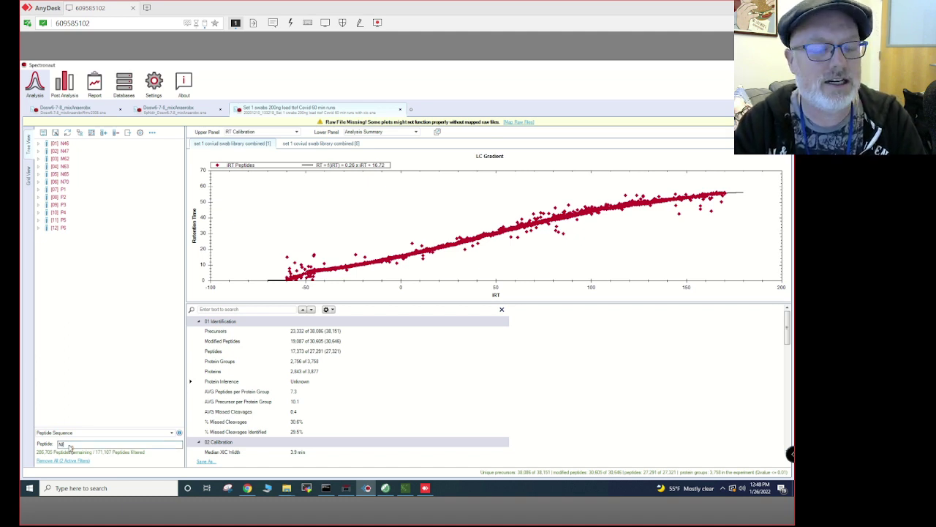
pyautogui.write('NID')
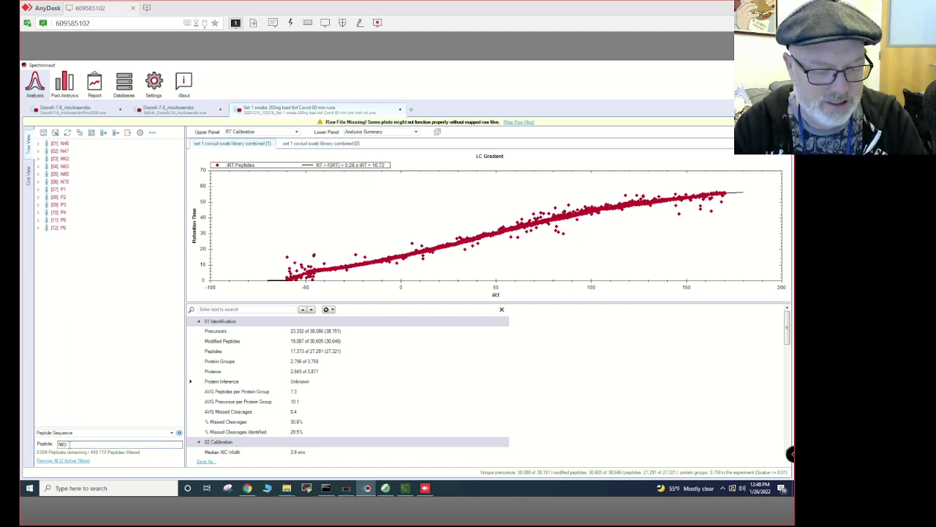
pyautogui.write('GF')
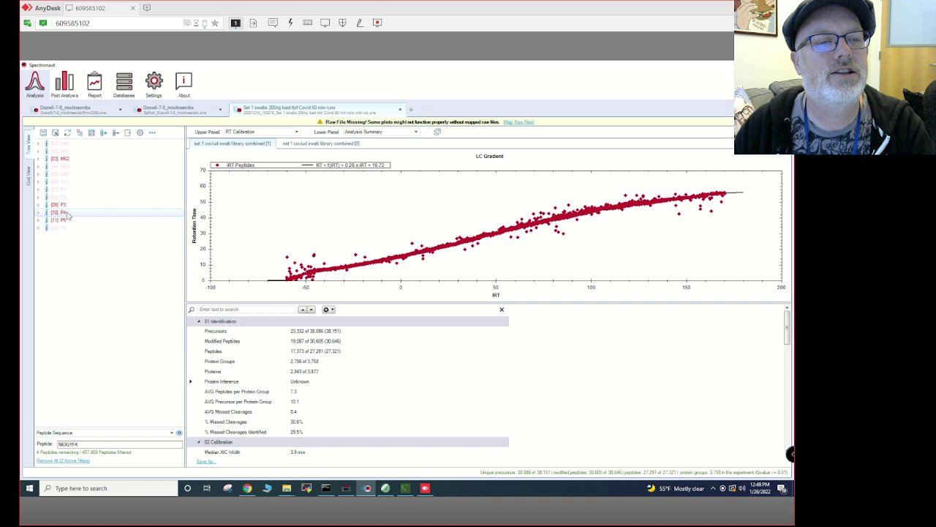
pyautogui.moveTo(80, 164)
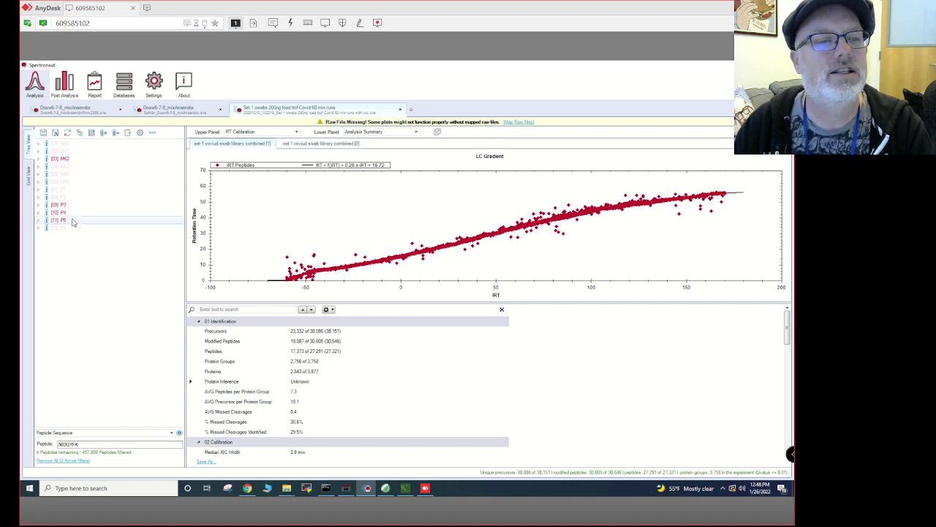
# Expand run P5's [850-876] group and show the NIDGYFK precursor XICs.
pyautogui.click(40, 220)
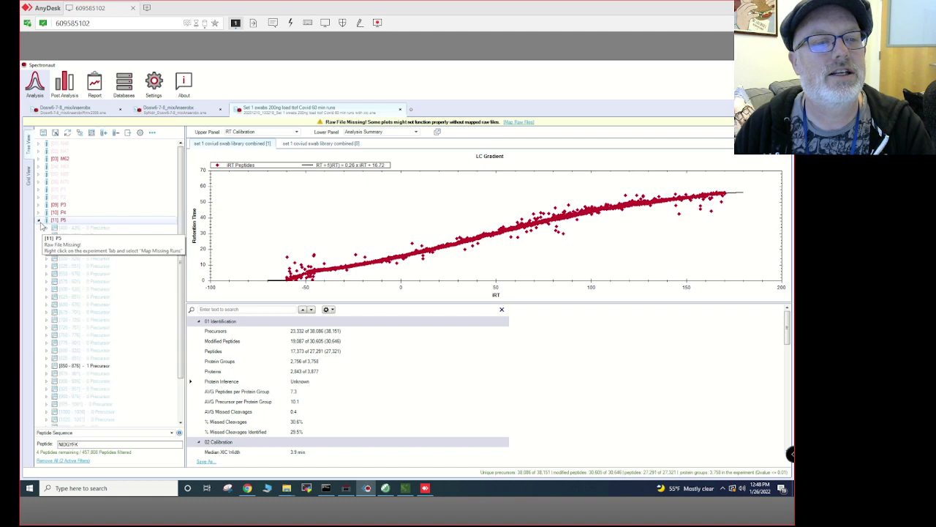
pyautogui.click(115, 365)
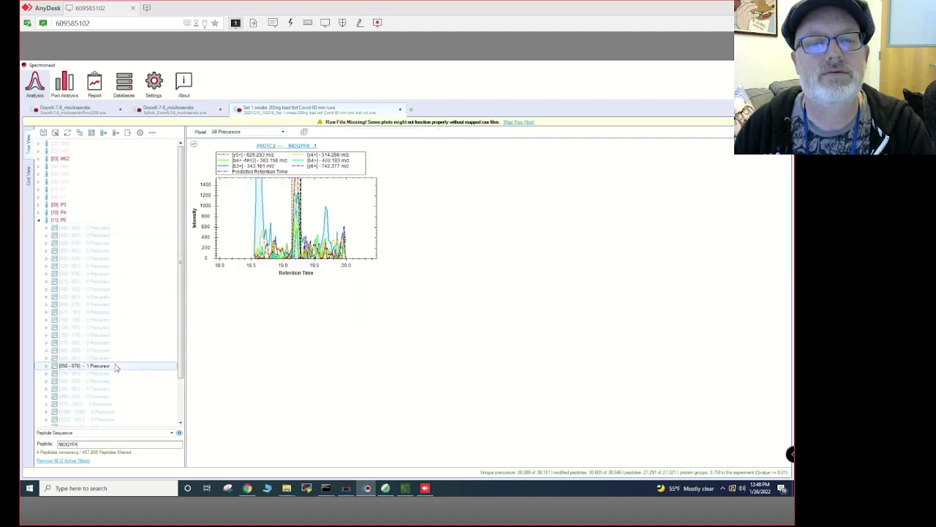
pyautogui.click(51, 367)
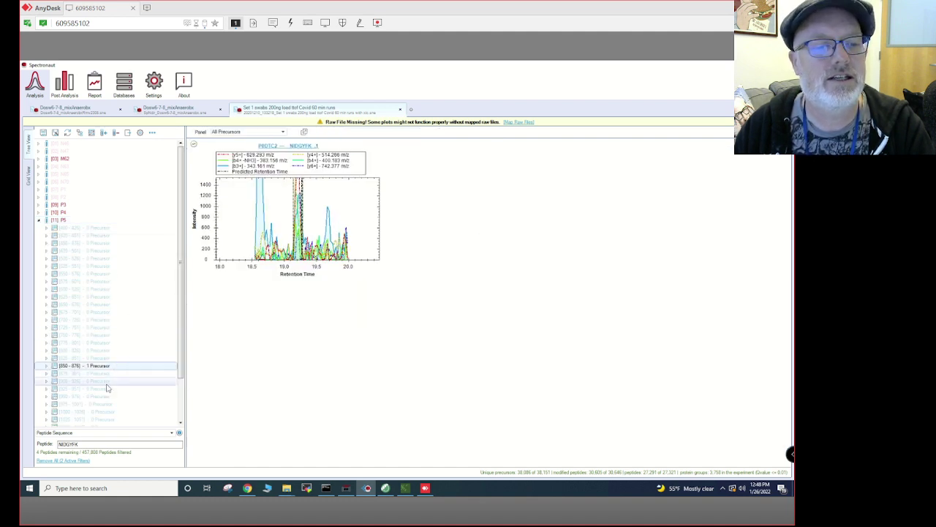
pyautogui.click(47, 366)
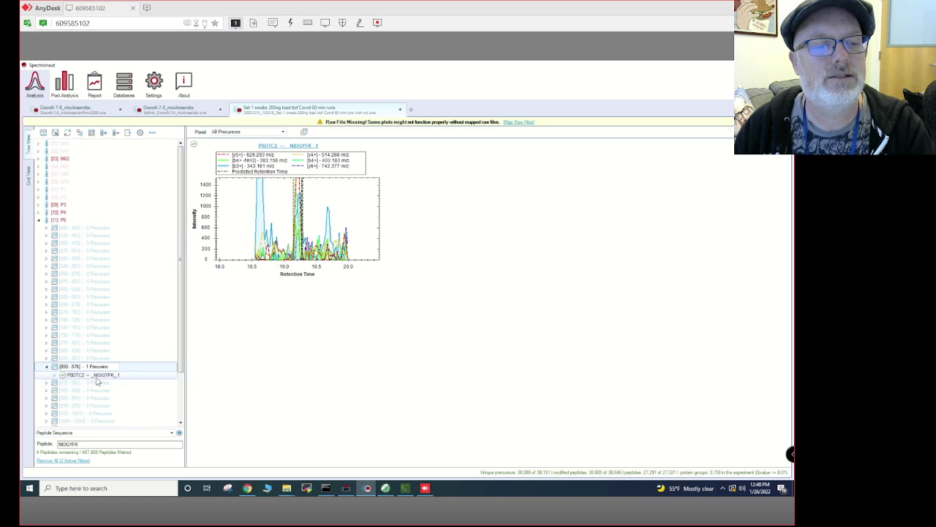
pyautogui.click(94, 374)
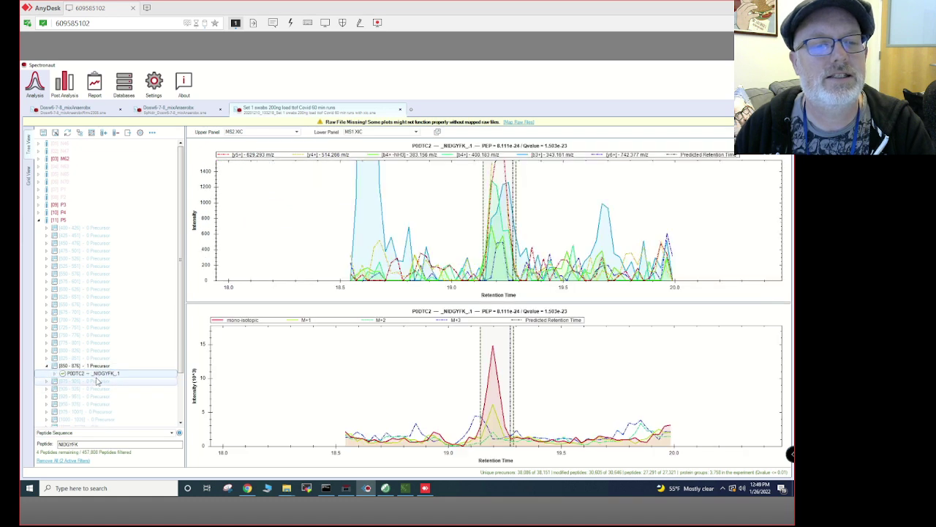
# Show the NIDGYFK precursor XICs for runs P4 and P3.
pyautogui.click(61, 213)
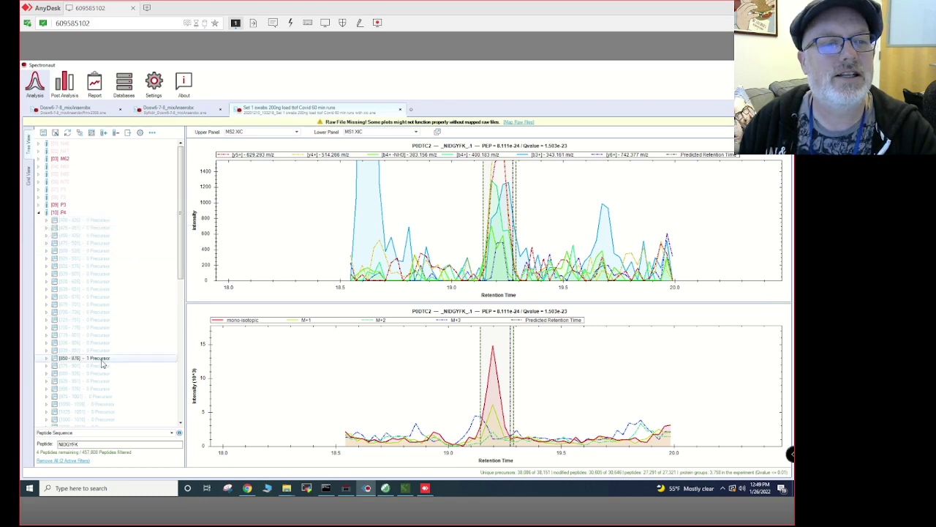
pyautogui.click(102, 360)
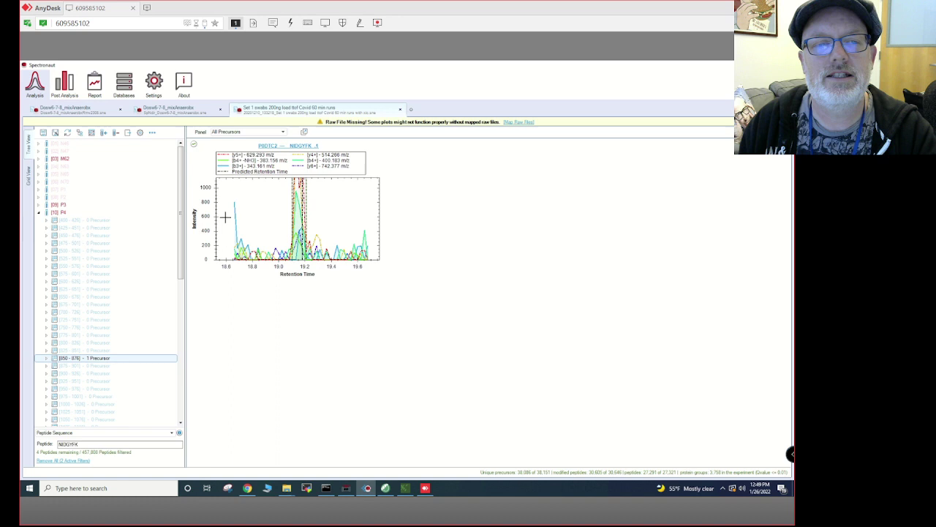
pyautogui.click(46, 358)
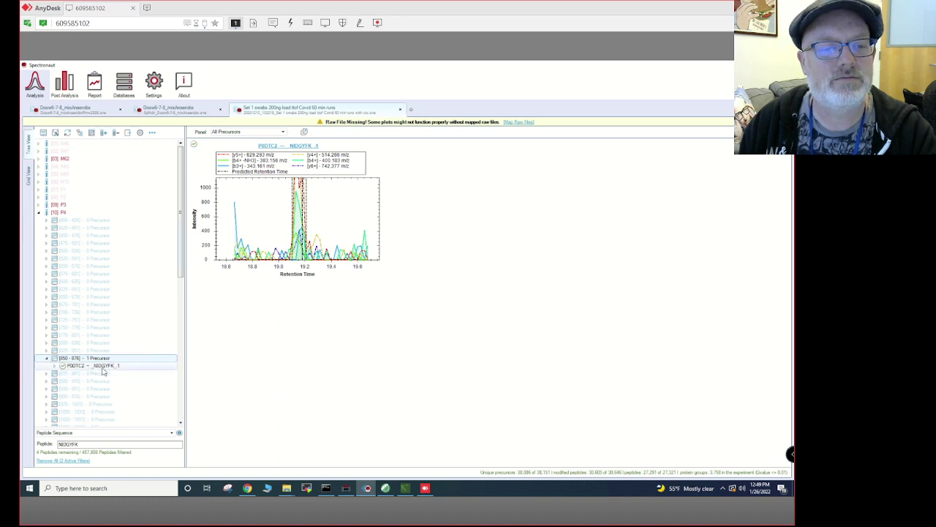
pyautogui.click(102, 369)
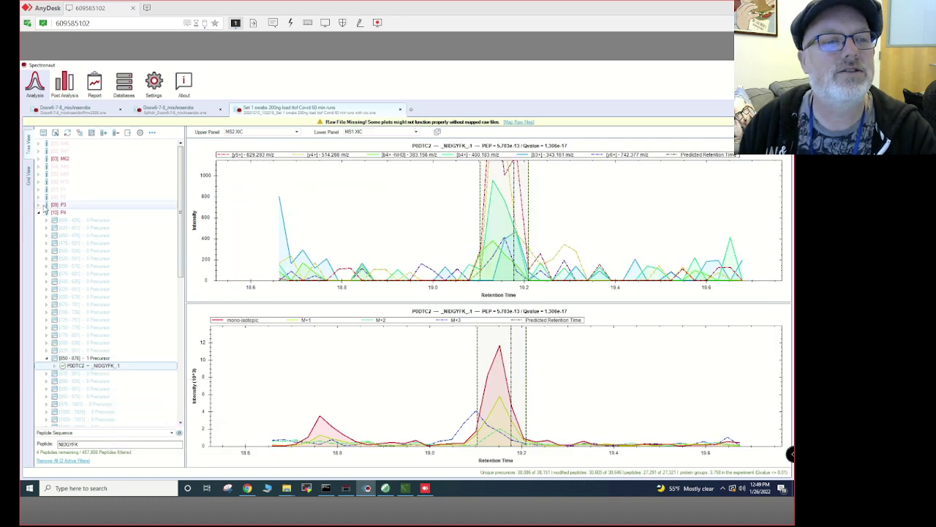
pyautogui.click(39, 205)
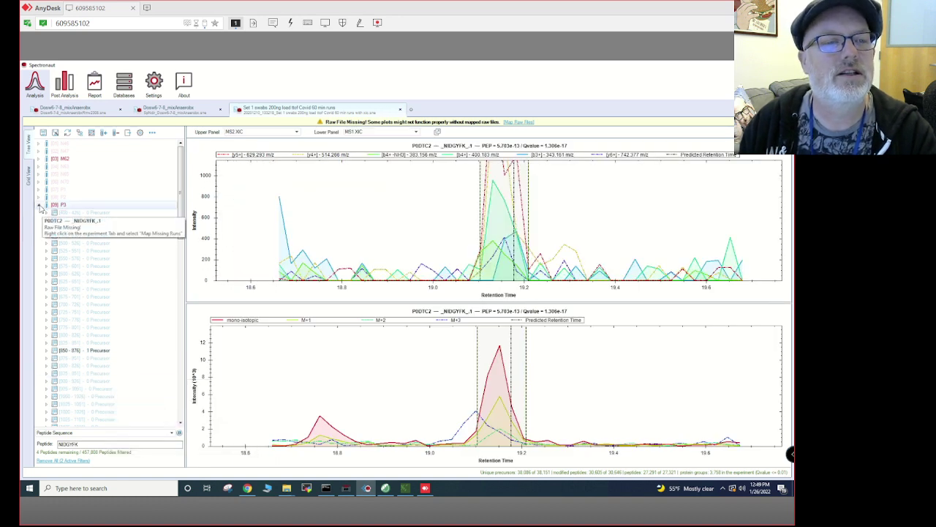
pyautogui.click(47, 351)
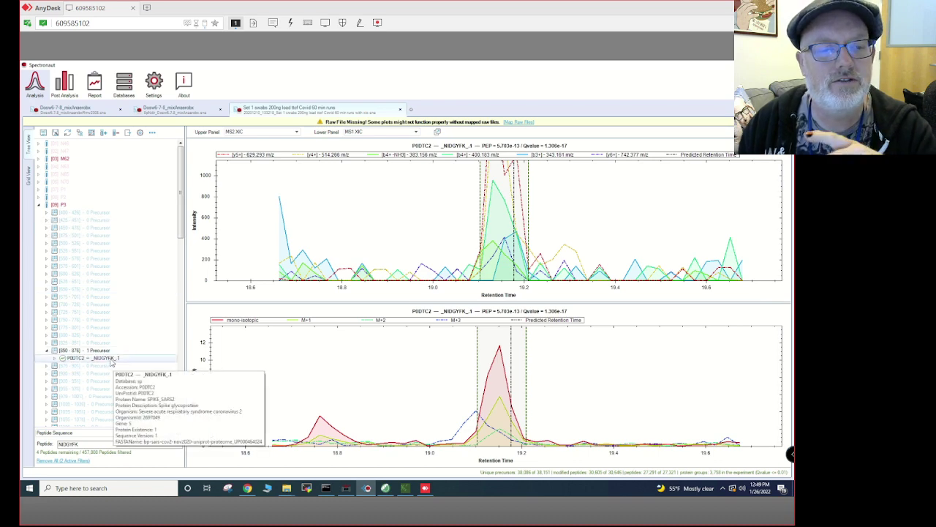
pyautogui.click(79, 358)
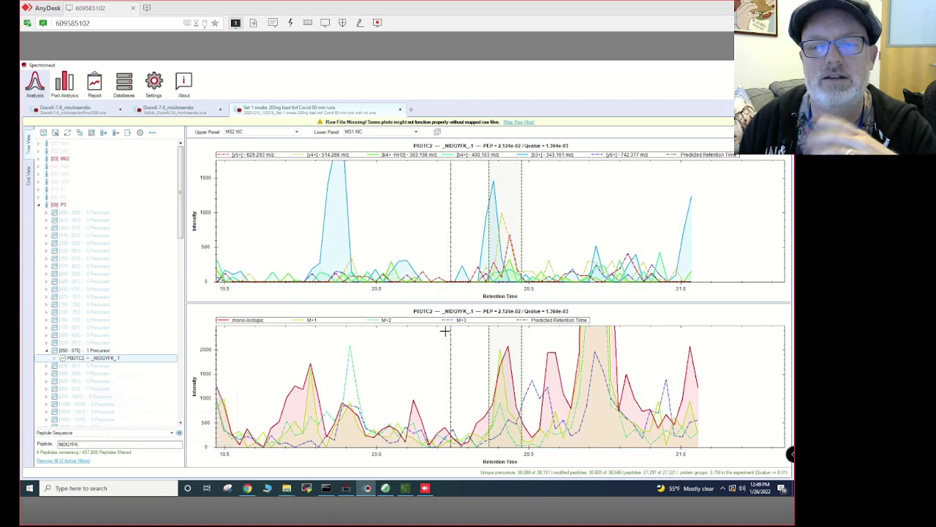
# Open run M2's [850-876] group and show its NIDGYFK MS2 and MS1 XICs.
pyautogui.click(39, 159)
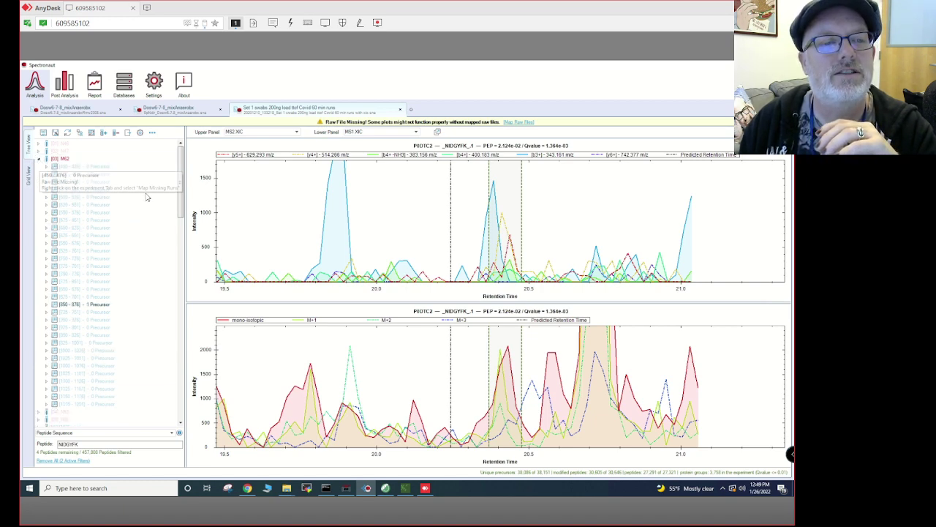
pyautogui.click(48, 305)
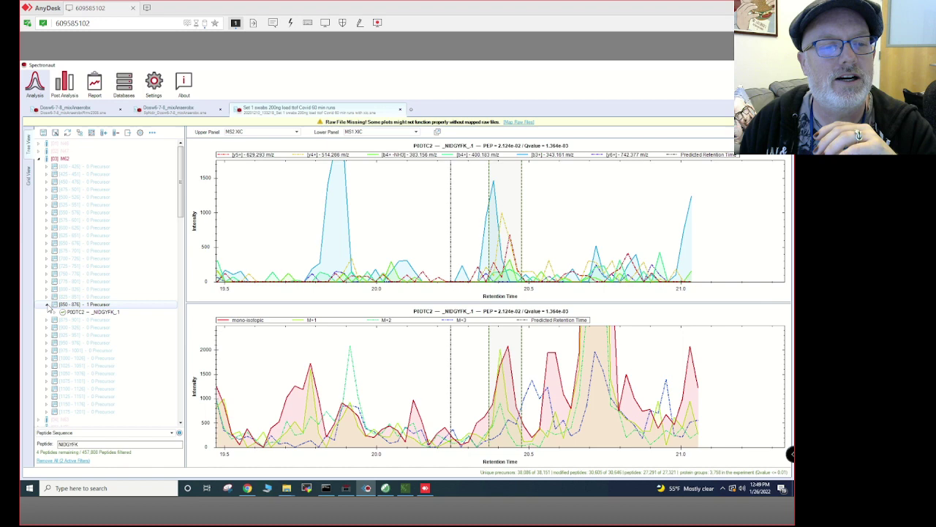
pyautogui.moveTo(109, 315)
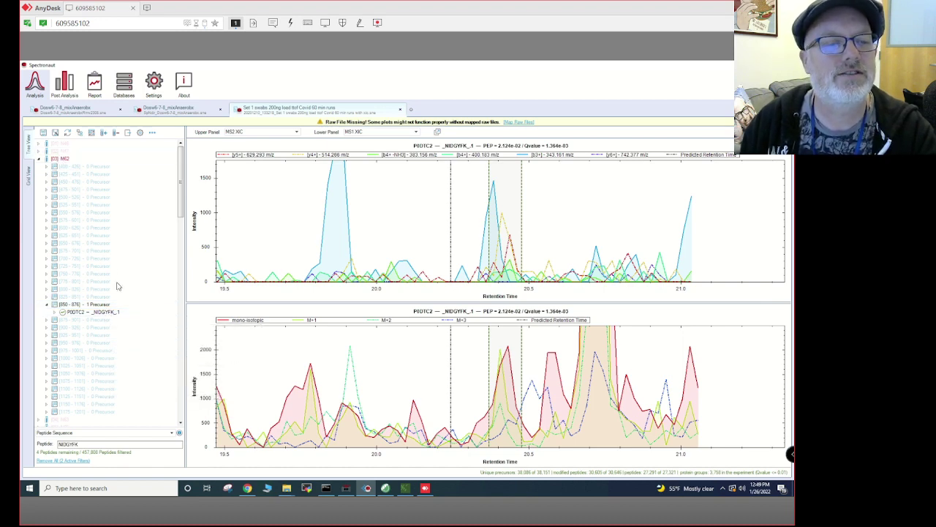
pyautogui.click(48, 305)
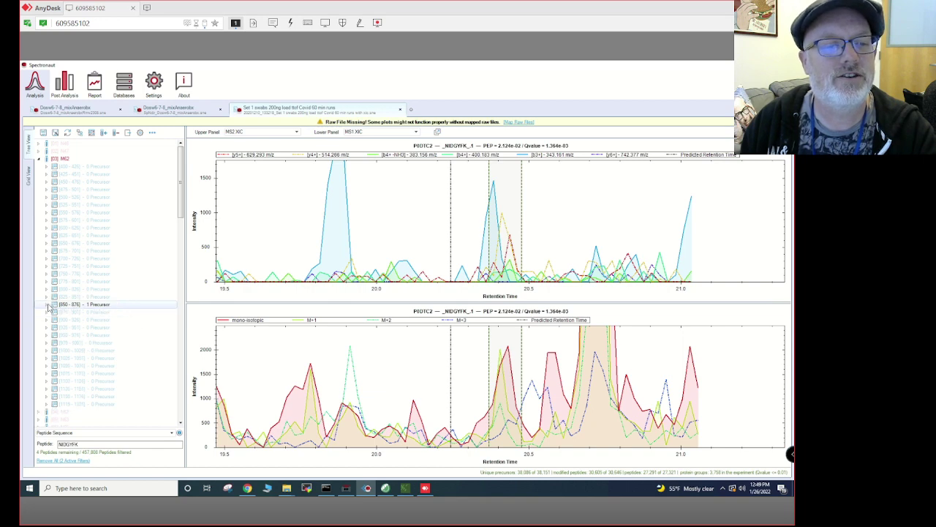
pyautogui.click(77, 304)
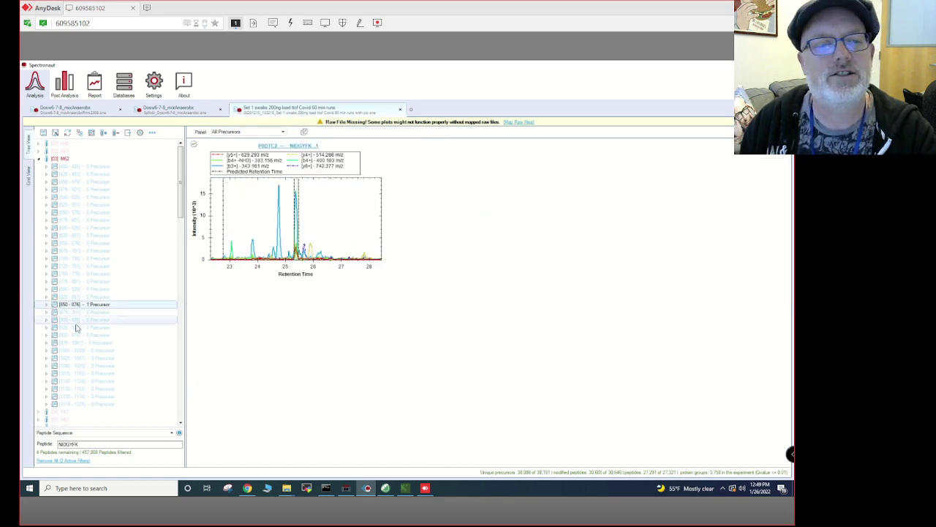
pyautogui.press('Right')
pyautogui.click(106, 313)
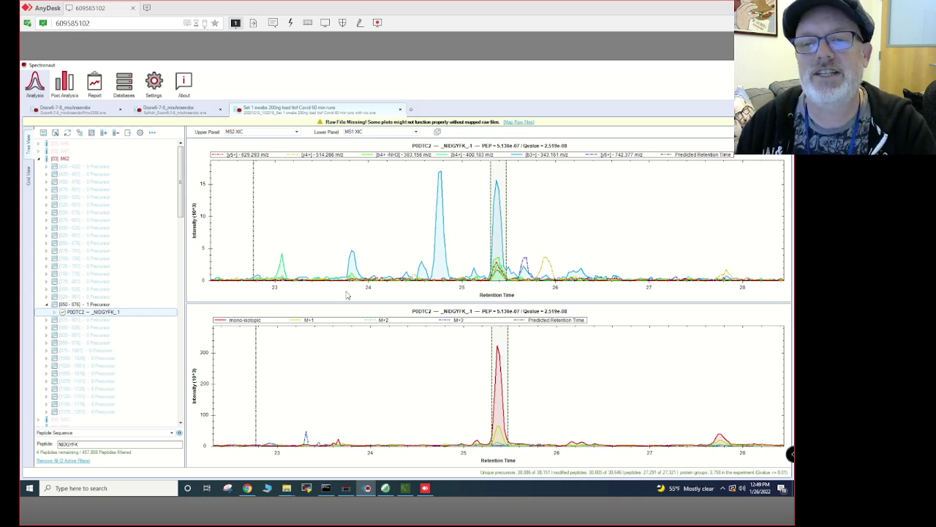
# Plot NIDGYFK's Cross Run RT Accuracy and load the traces for runs 9 and 10.
pyautogui.click(405, 135)
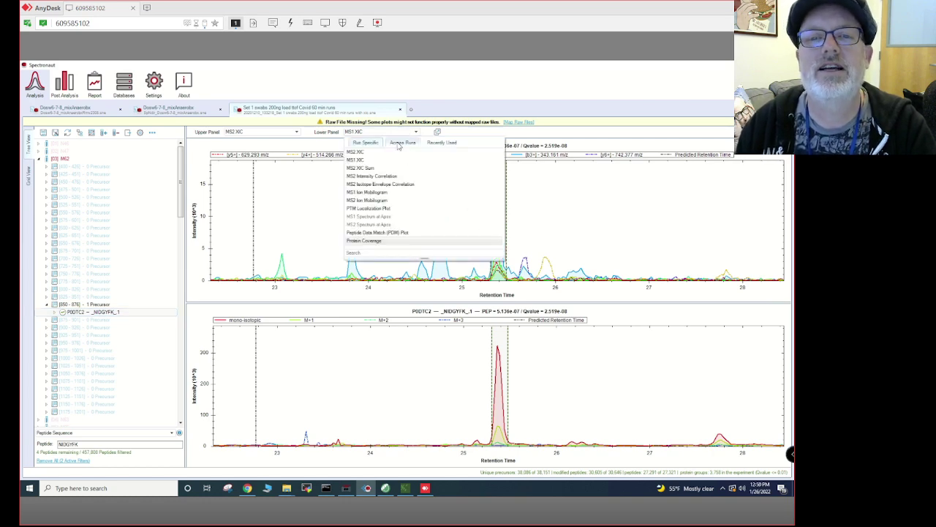
pyautogui.click(400, 144)
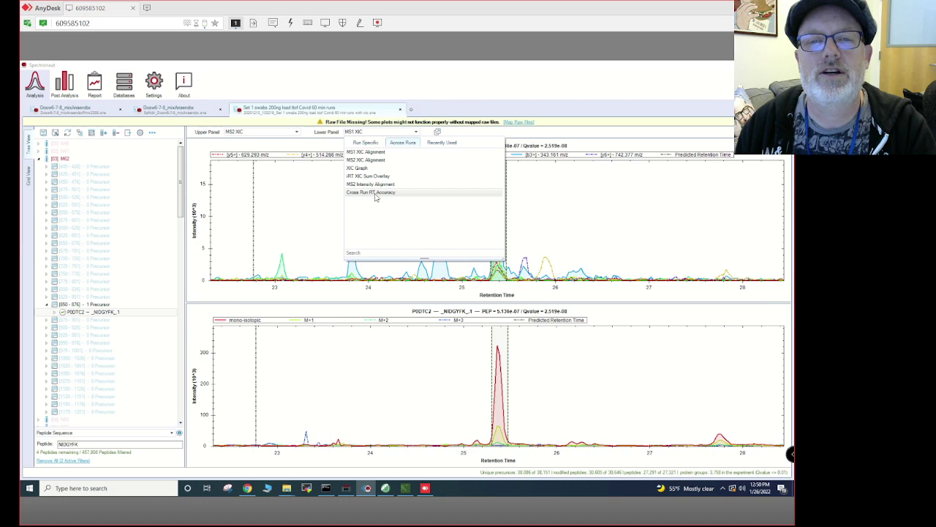
pyautogui.click(373, 192)
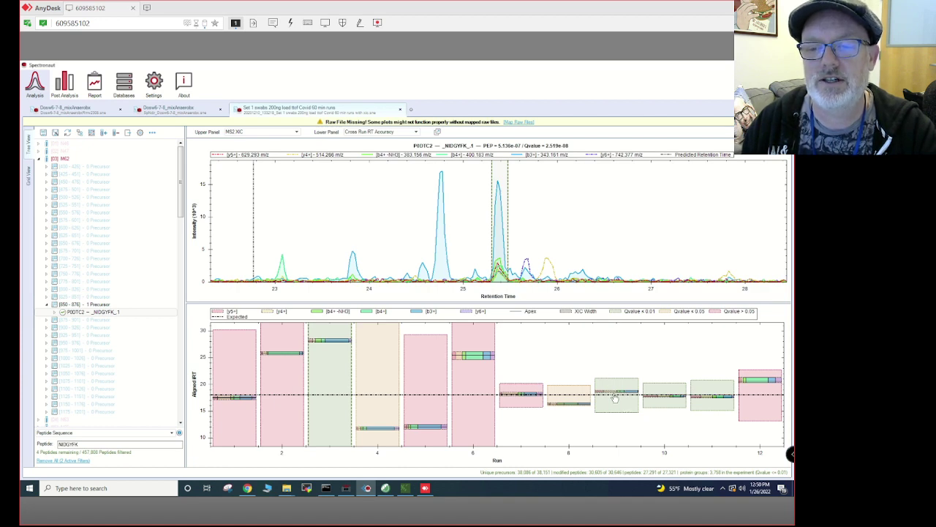
pyautogui.click(614, 389)
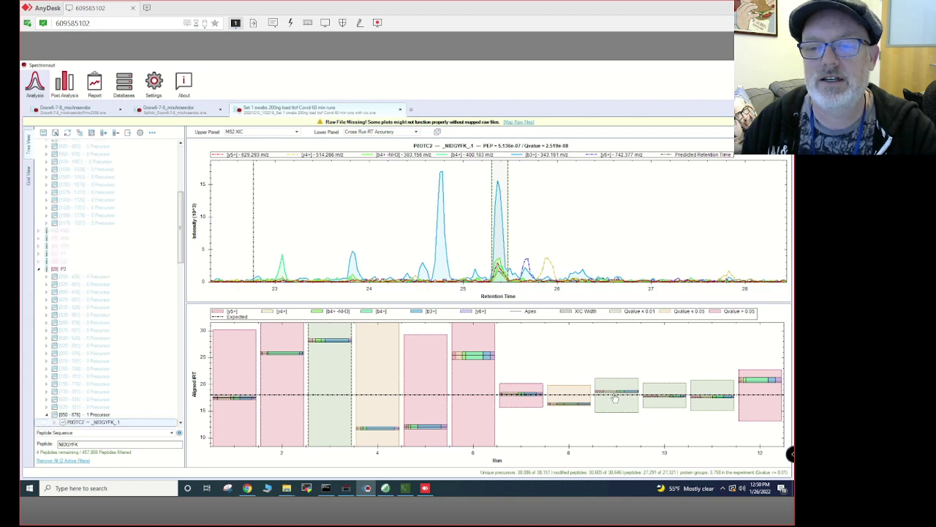
pyautogui.click(674, 399)
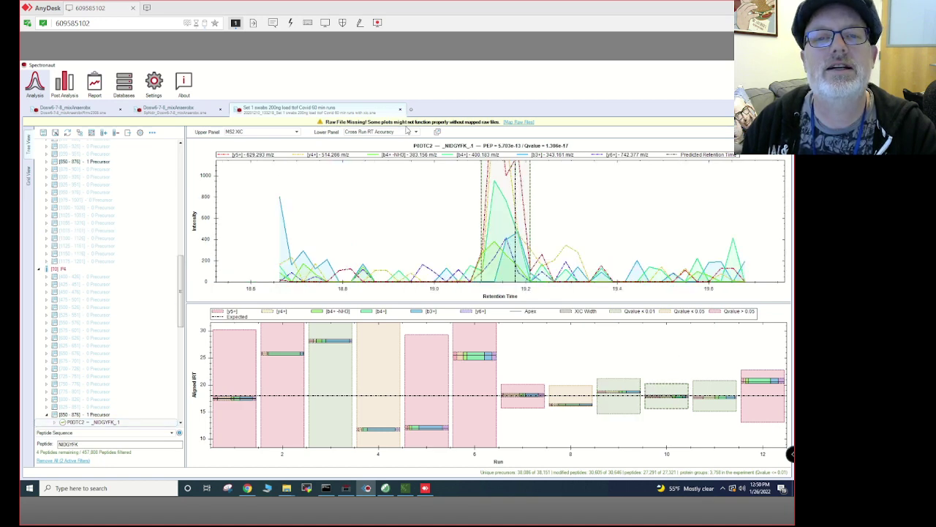
# Switch the lower chart to MS1 XIC Alignment across all runs.
pyautogui.click(392, 134)
pyautogui.click(388, 153)
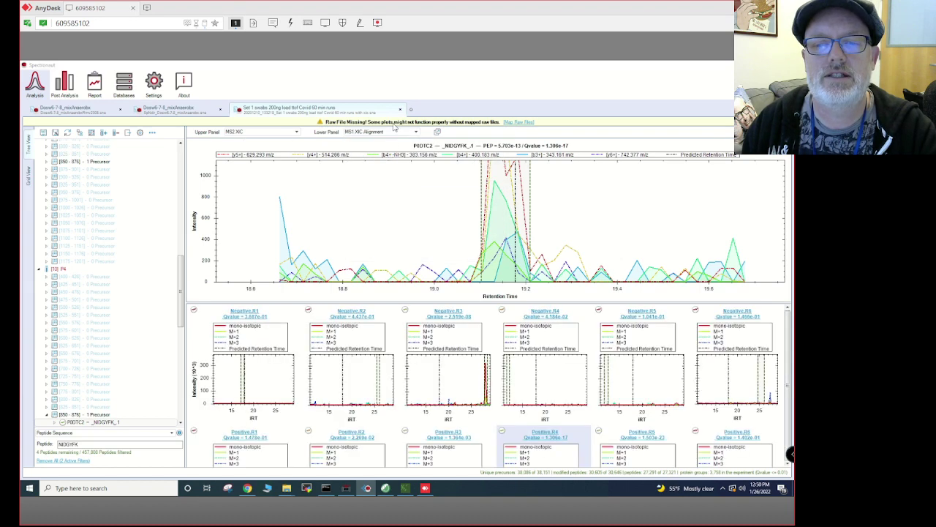
pyautogui.click(401, 137)
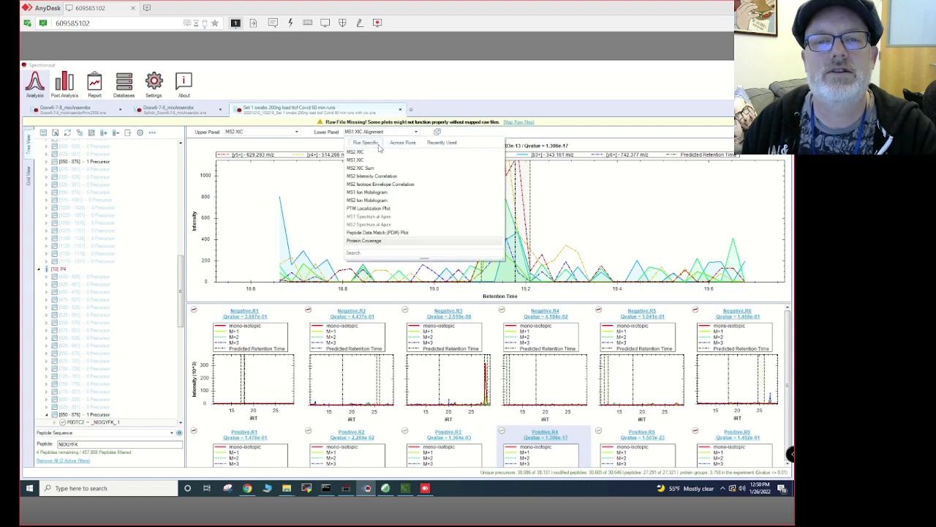
# Return the lower chart to MS1 XIC and show NIDGYFK's XICs for run P5.
pyautogui.click(365, 160)
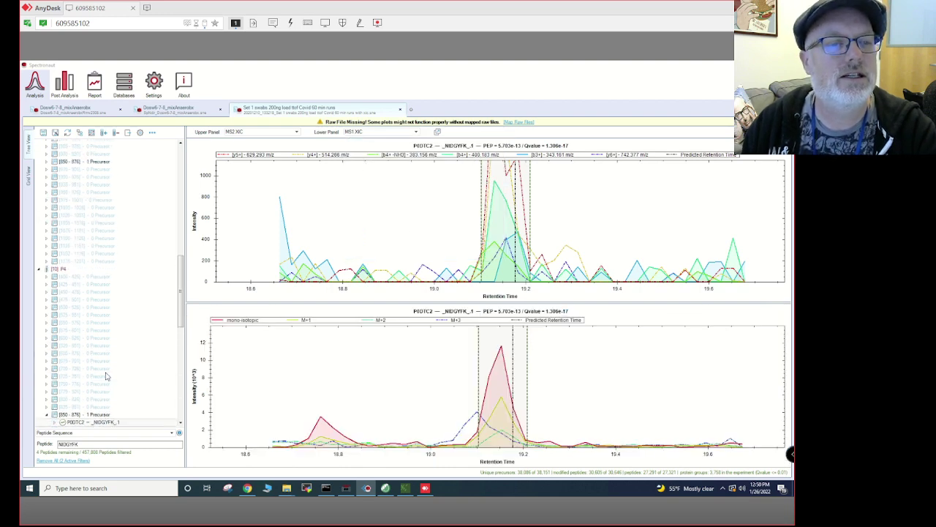
pyautogui.scroll(1, 103, 352)
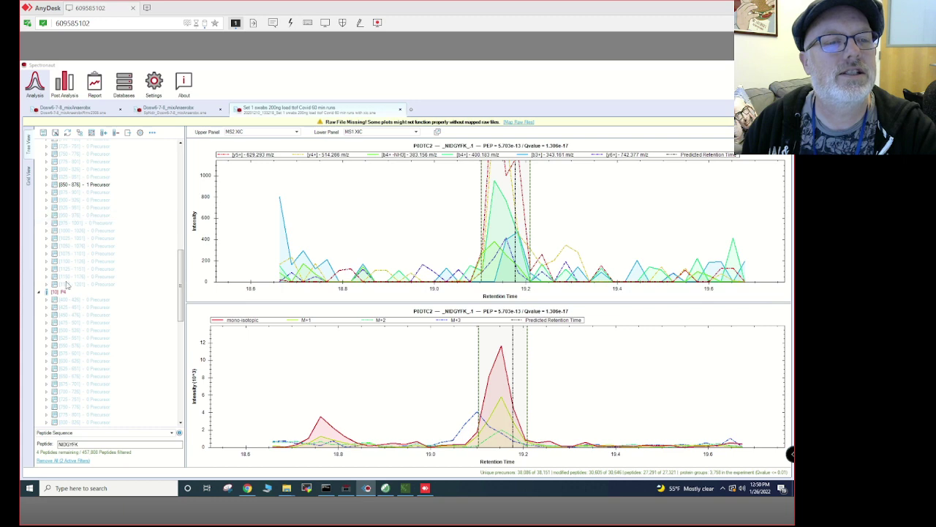
pyautogui.scroll(-10, 73, 293)
pyautogui.click(46, 308)
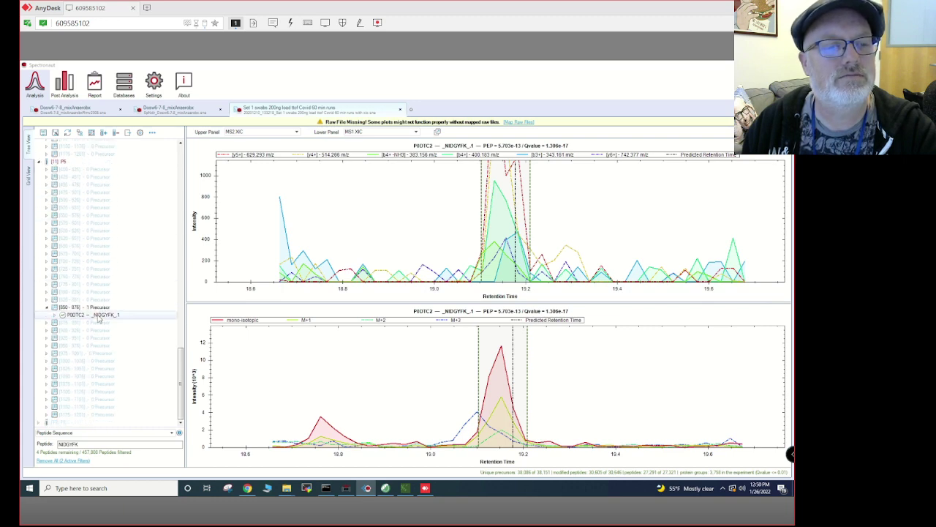
pyautogui.click(95, 314)
# Show NIDGYFK's MS2 and MS1 XICs for run P4, then for the top run's [850-876] group.
pyautogui.scroll(2, 163, 305)
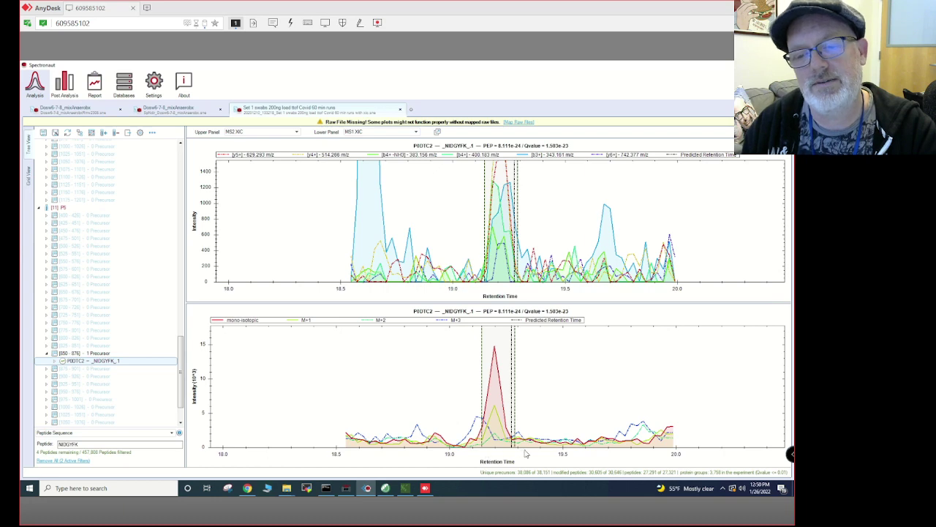
pyautogui.scroll(12, 153, 282)
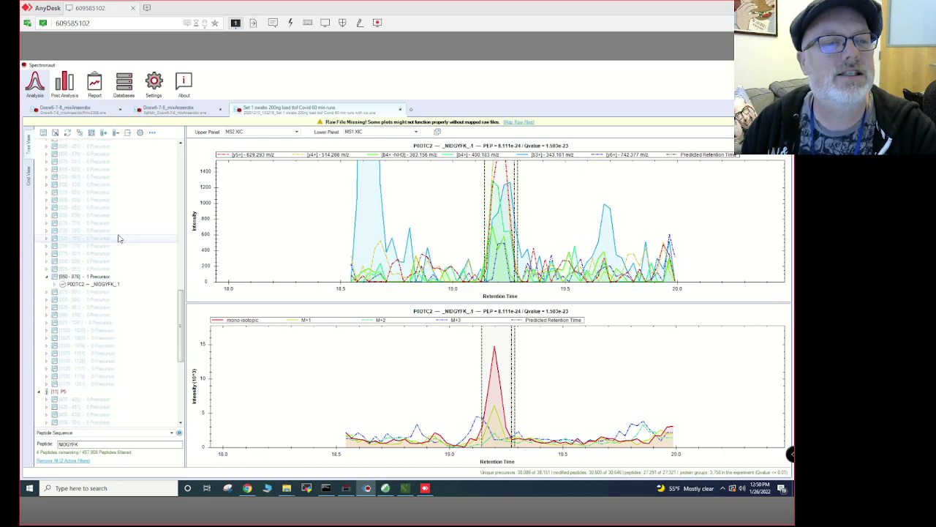
pyautogui.click(96, 330)
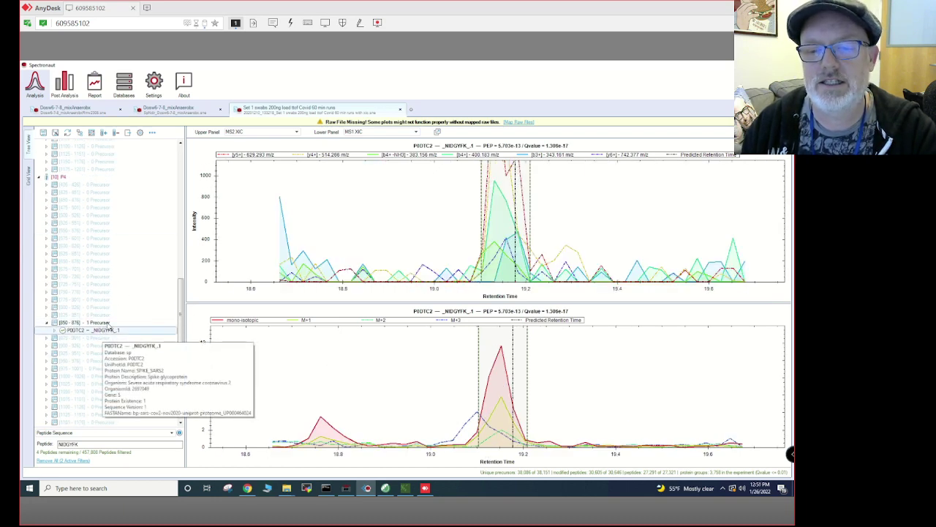
pyautogui.scroll(2, 133, 288)
pyautogui.scroll(5, 132, 288)
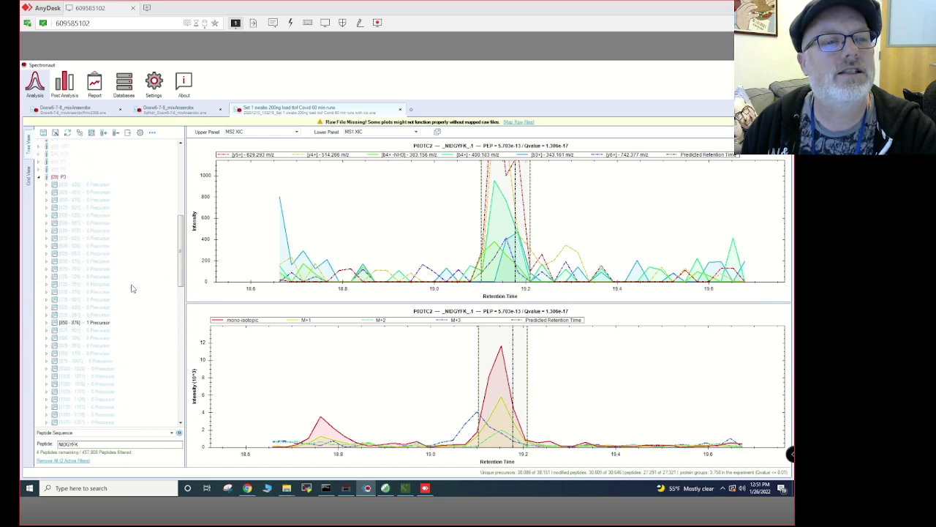
pyautogui.scroll(7, 132, 288)
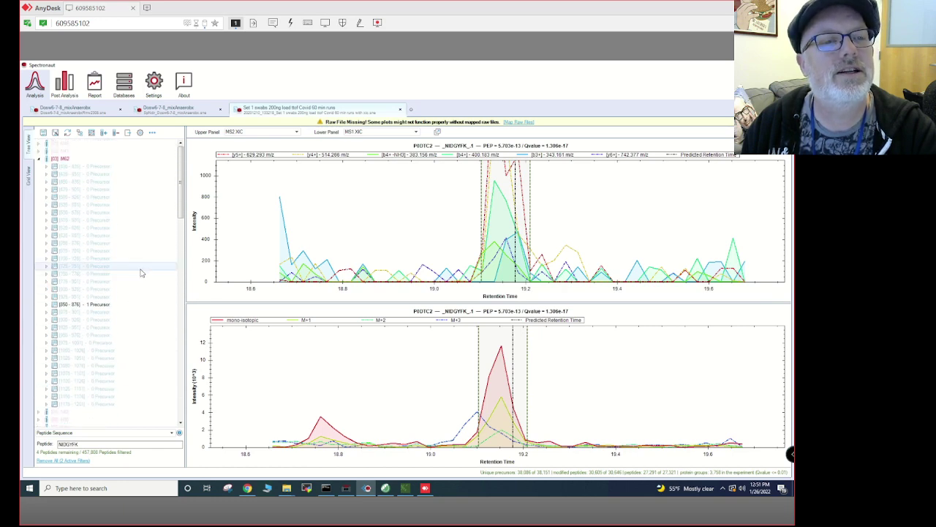
pyautogui.click(110, 305)
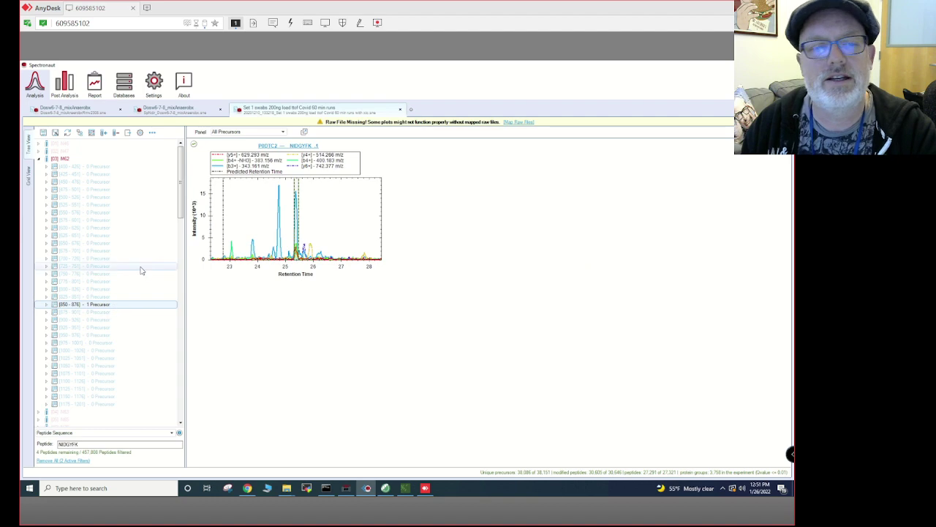
pyautogui.click(45, 305)
pyautogui.click(94, 312)
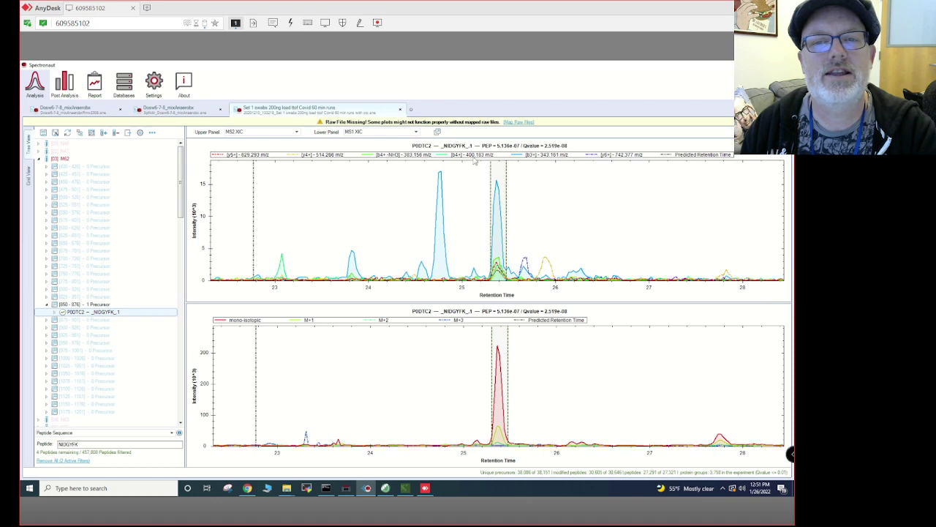
# Preview the MS2 XIC Alignment and mirrored XIC Graph plots across runs.
pyautogui.click(413, 131)
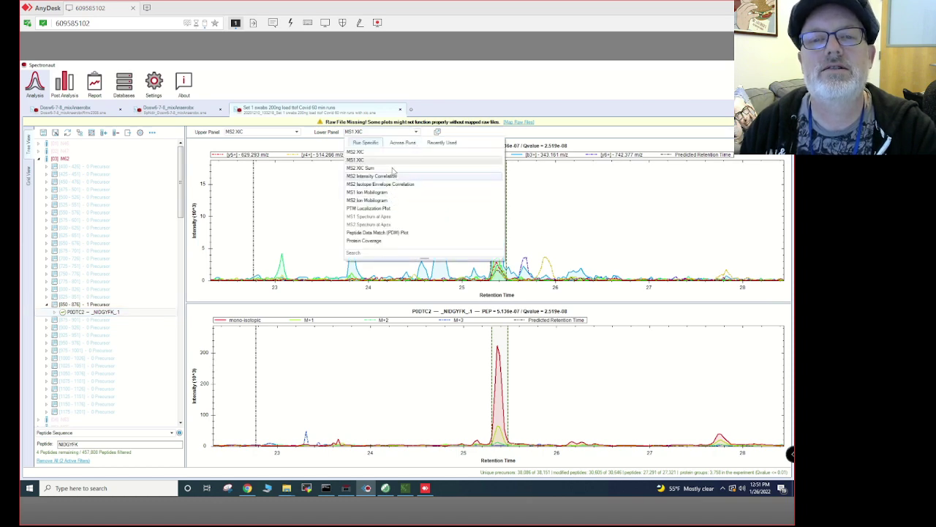
pyautogui.click(399, 144)
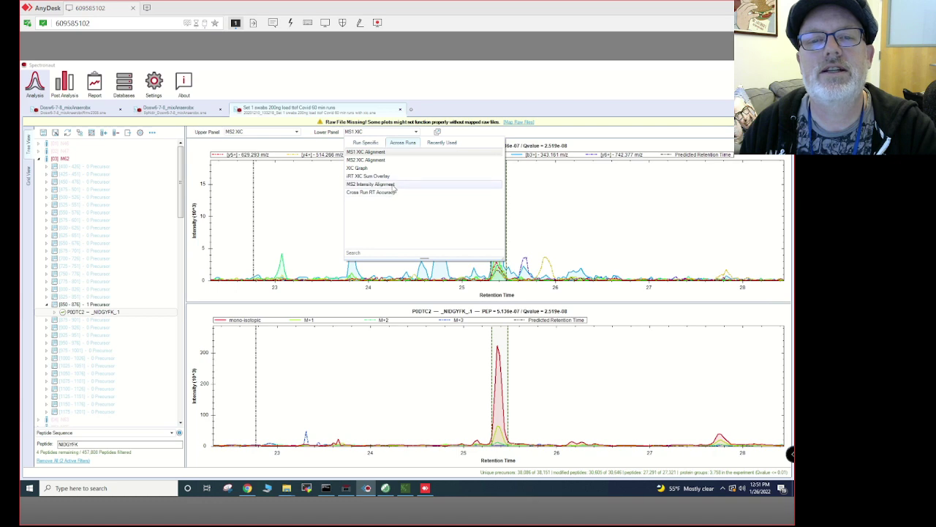
pyautogui.click(383, 161)
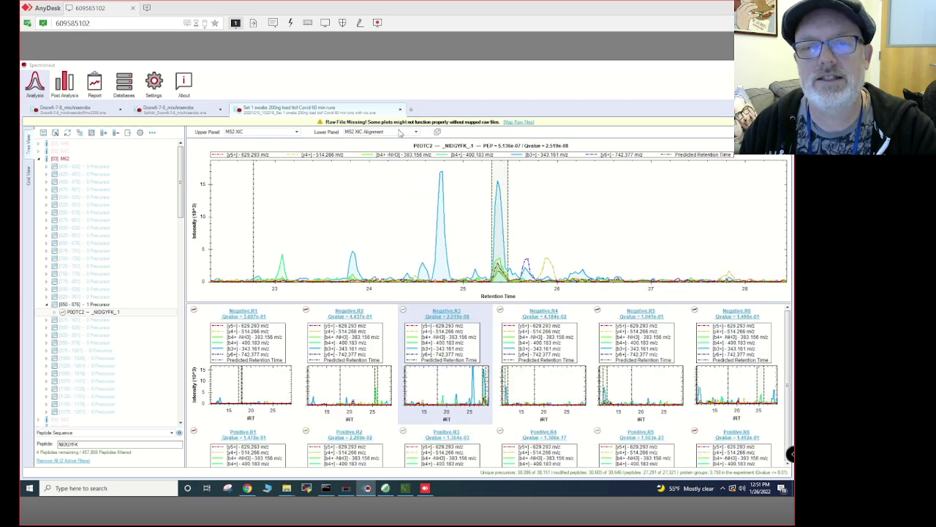
pyautogui.click(400, 133)
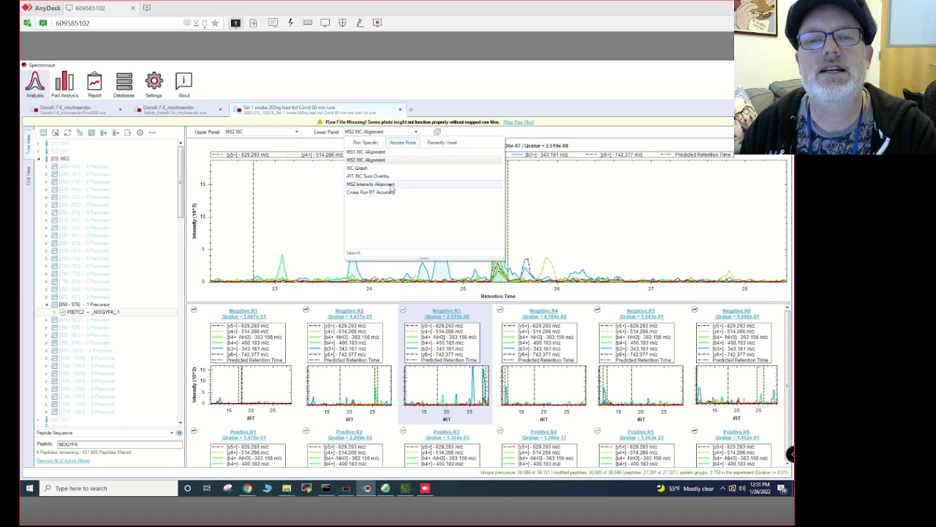
pyautogui.click(358, 167)
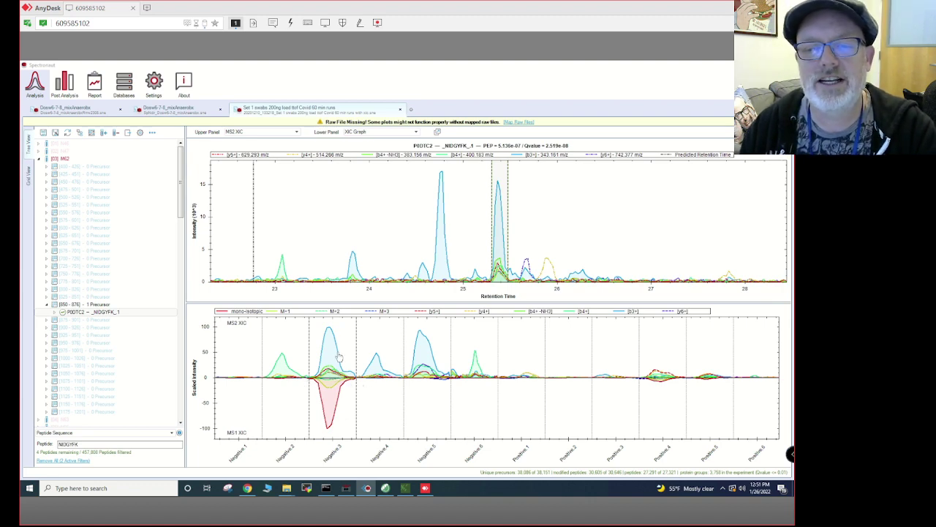
# Compare MS2 Intensity Alignment with Cross Run RT Accuracy, settling on MS2 Intensity Alignment.
pyautogui.click(411, 136)
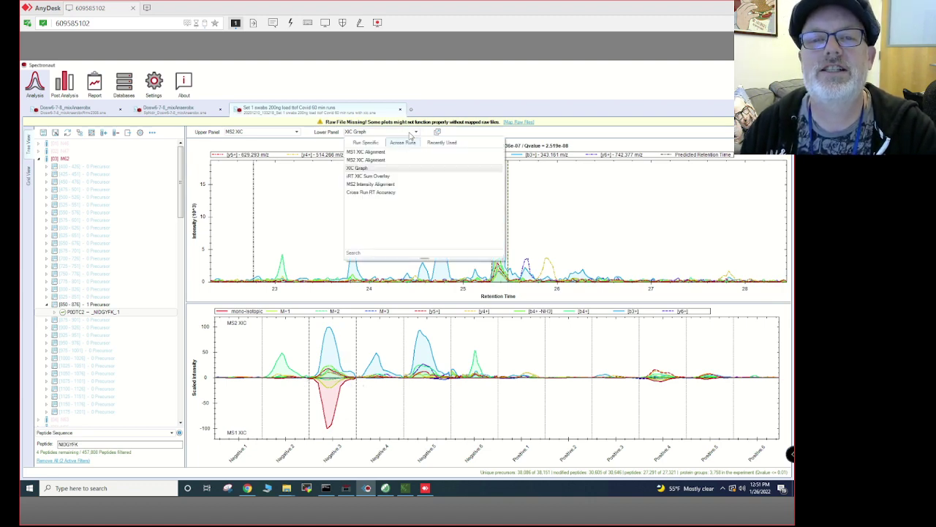
pyautogui.click(403, 184)
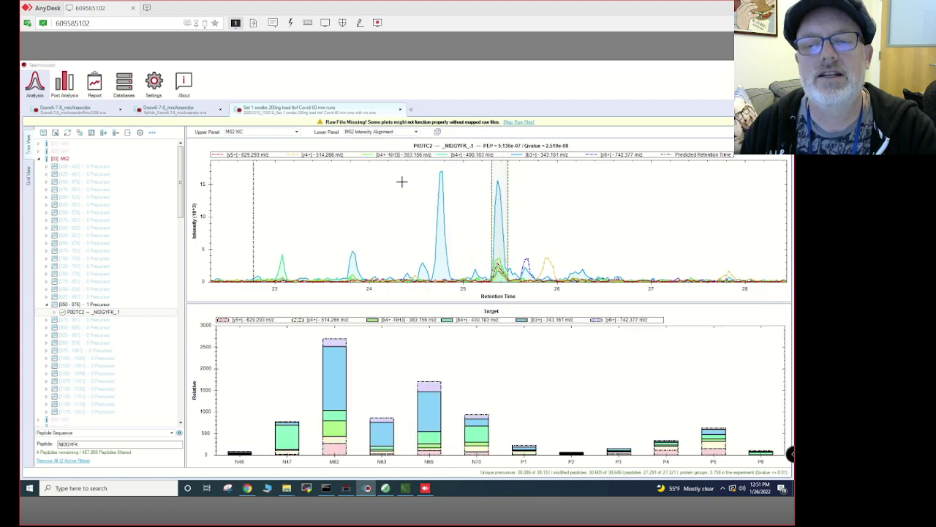
pyautogui.click(411, 136)
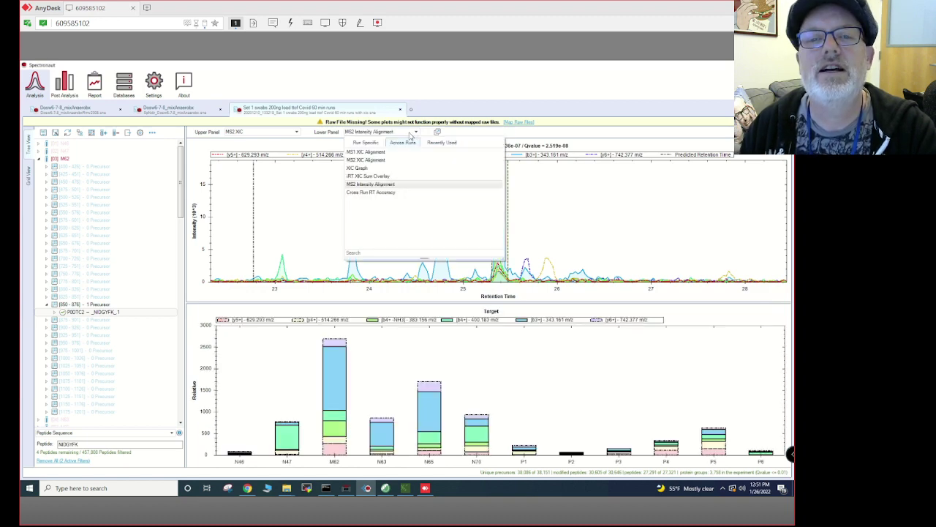
pyautogui.click(394, 193)
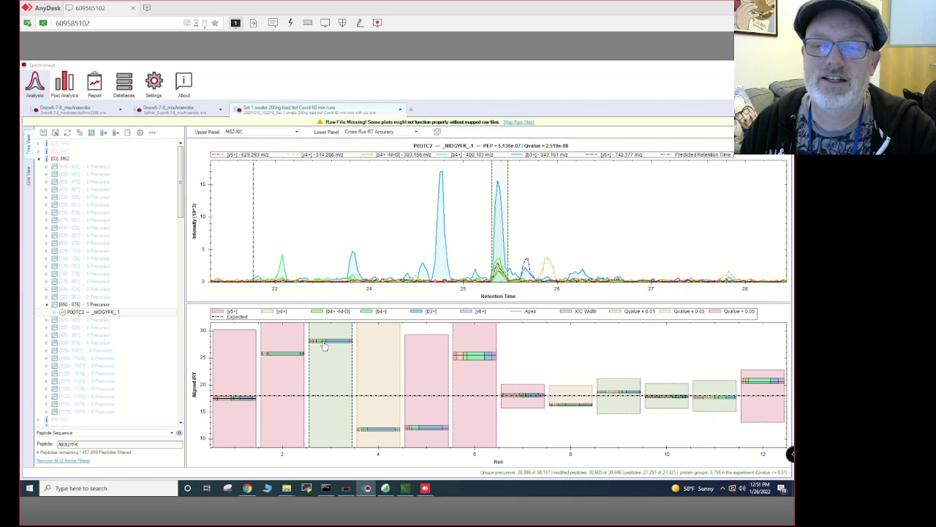
pyautogui.click(406, 134)
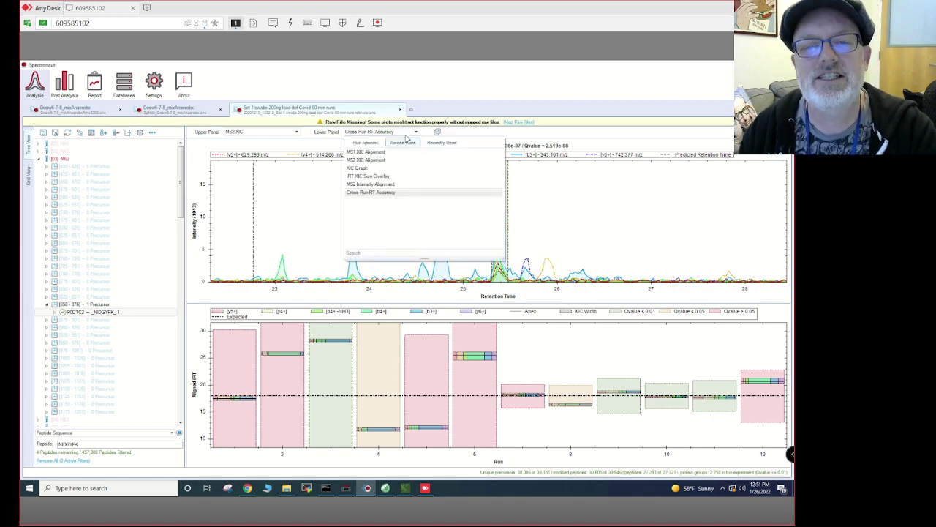
pyautogui.click(399, 185)
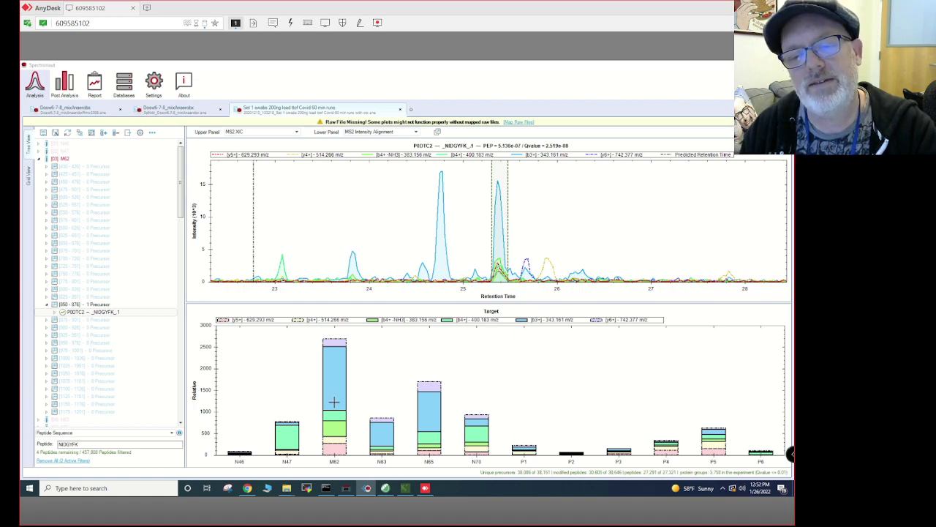
pyautogui.click(403, 134)
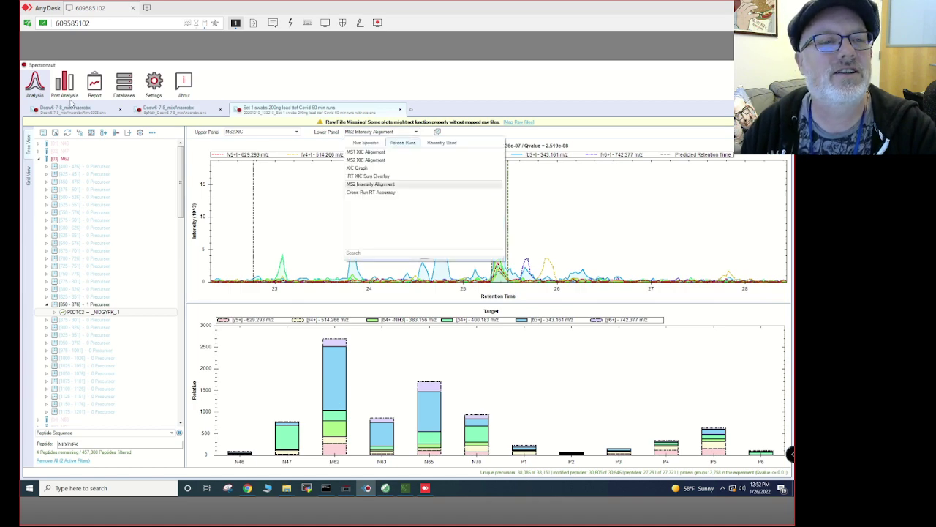
pyautogui.click(65, 86)
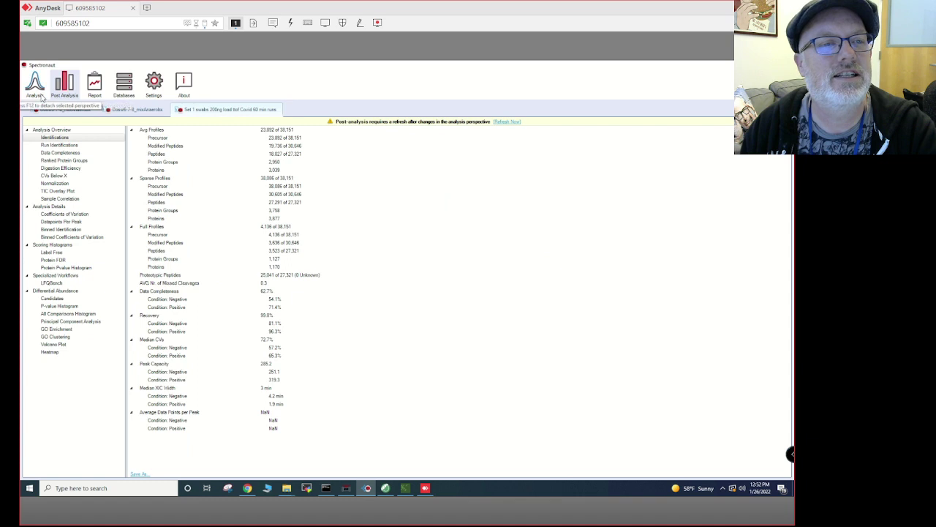
pyautogui.click(70, 191)
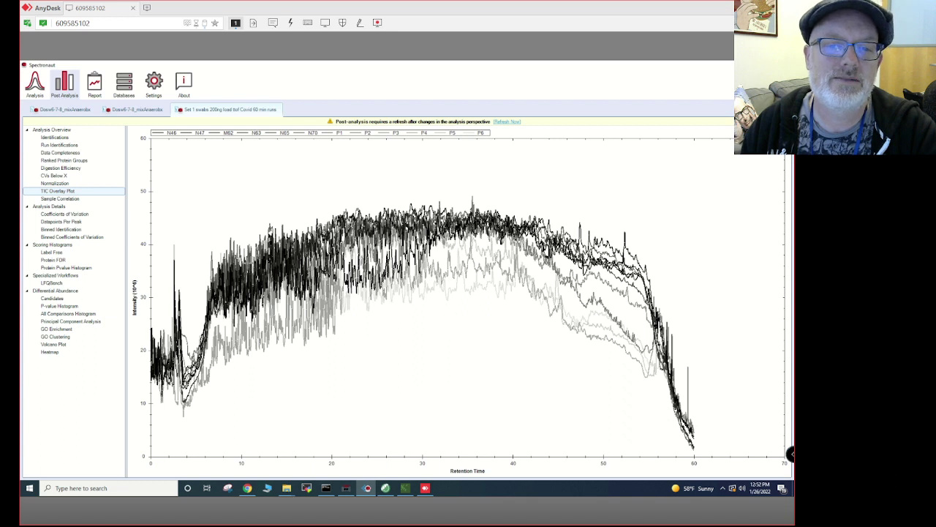
pyautogui.click(73, 183)
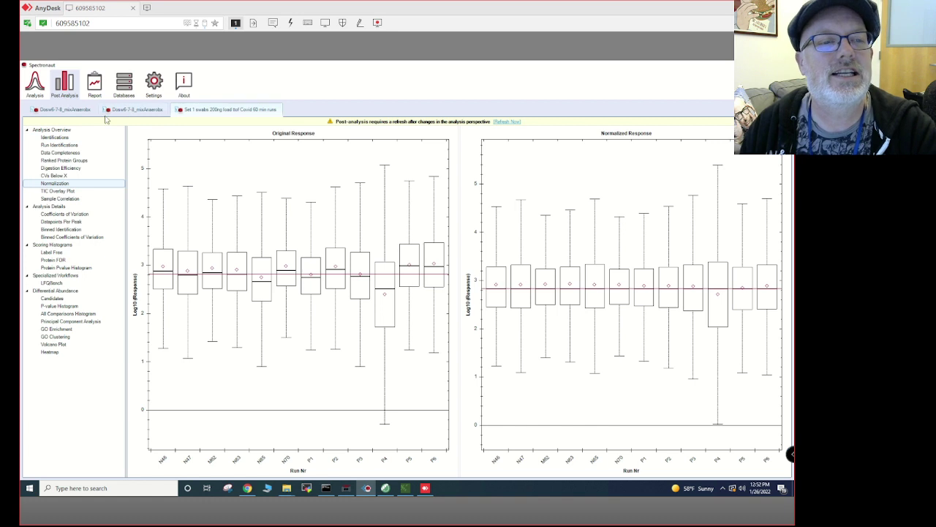
pyautogui.click(35, 81)
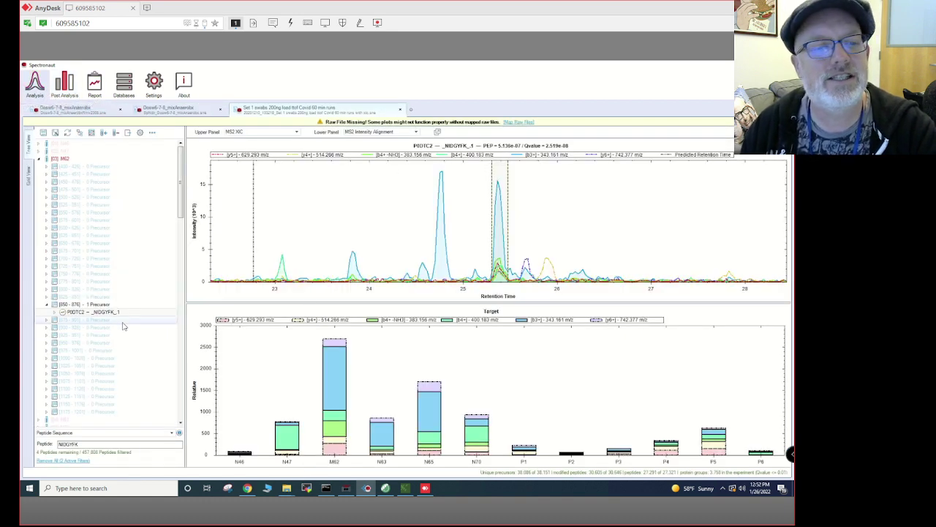
# Set the Lower Panel to Cross Run RT Accuracy for NIDGYFK across all twelve runs.
pyautogui.moveTo(126, 314)
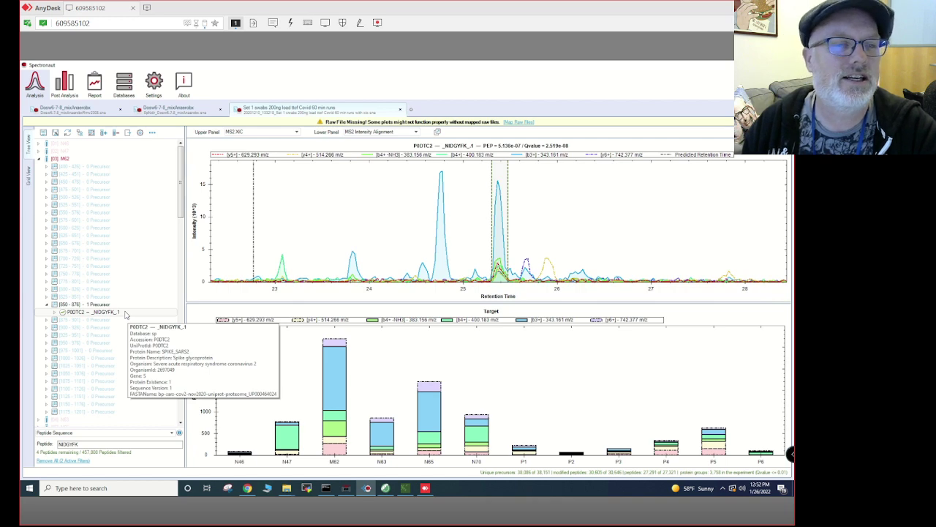
pyautogui.click(407, 133)
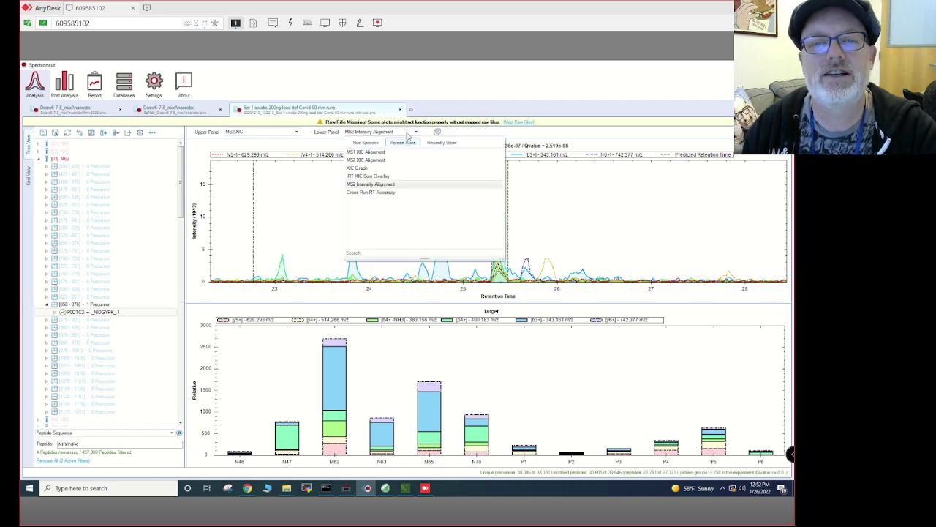
pyautogui.click(395, 192)
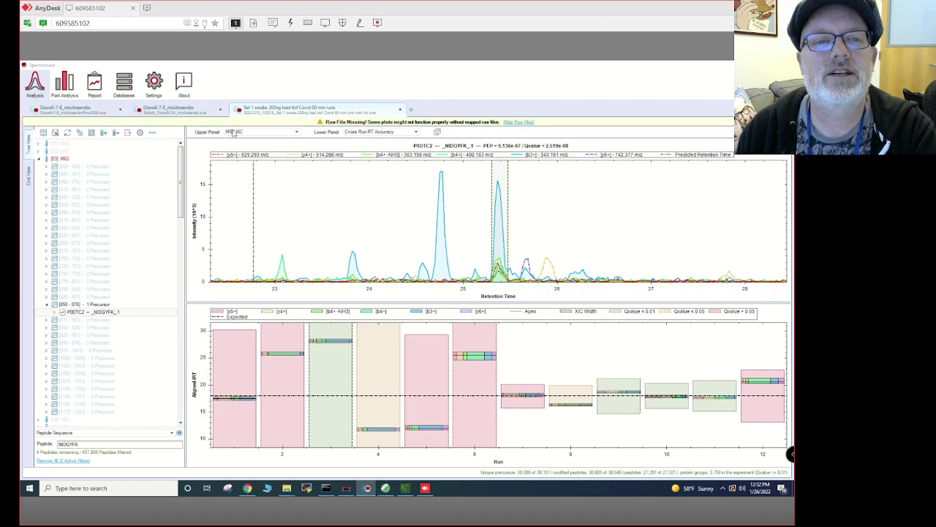
pyautogui.click(269, 132)
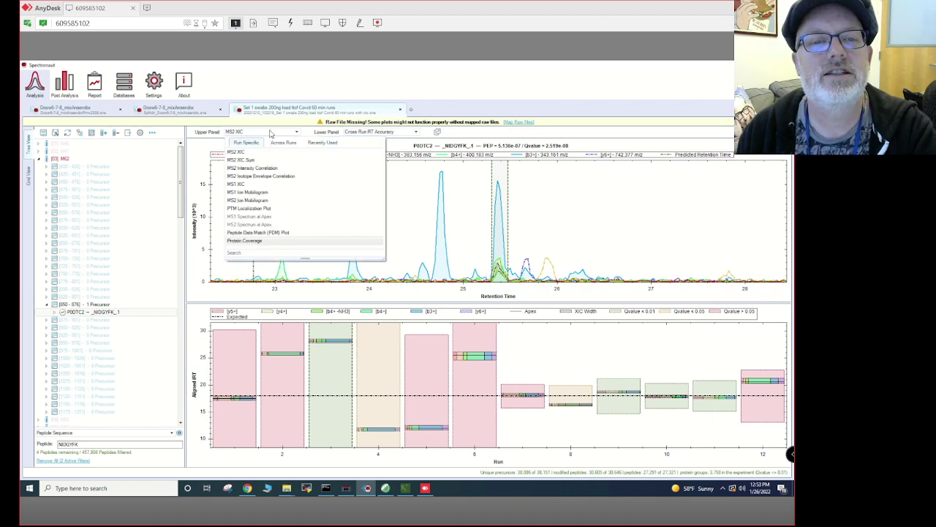
pyautogui.click(279, 111)
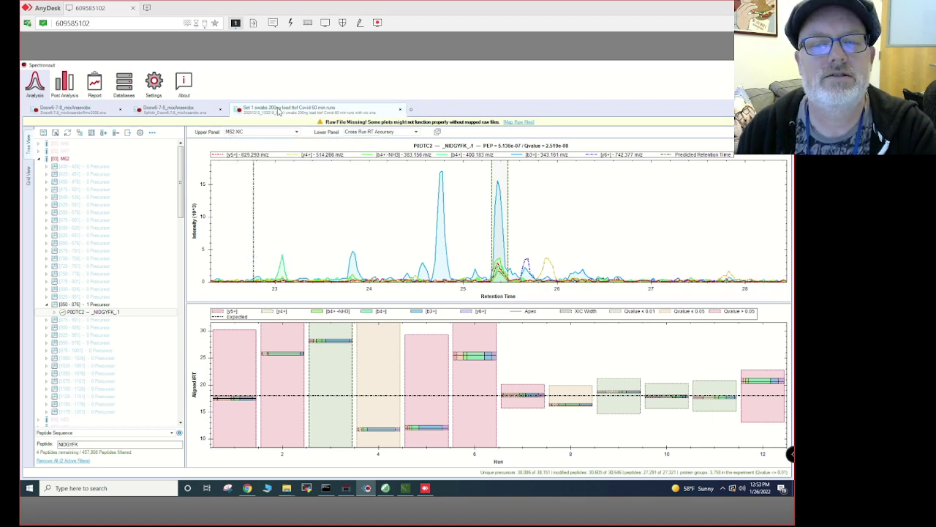
pyautogui.click(272, 133)
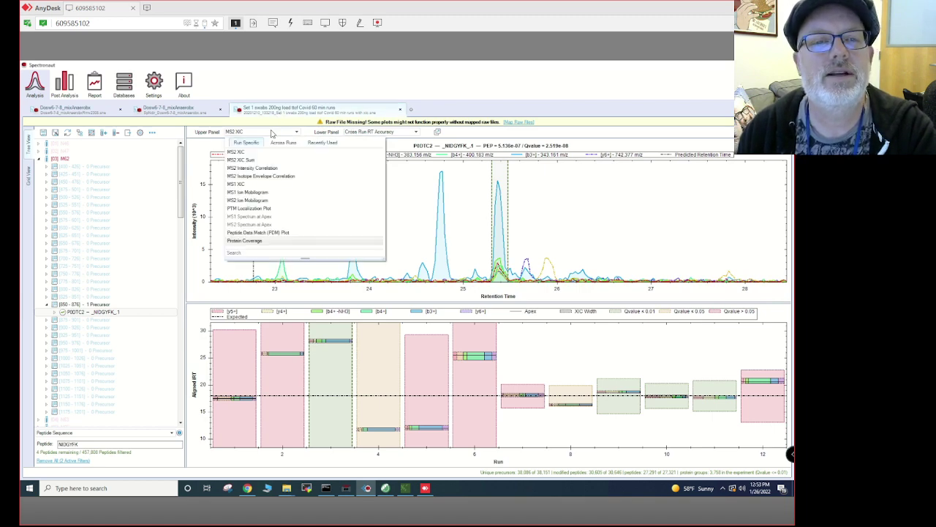
pyautogui.click(275, 192)
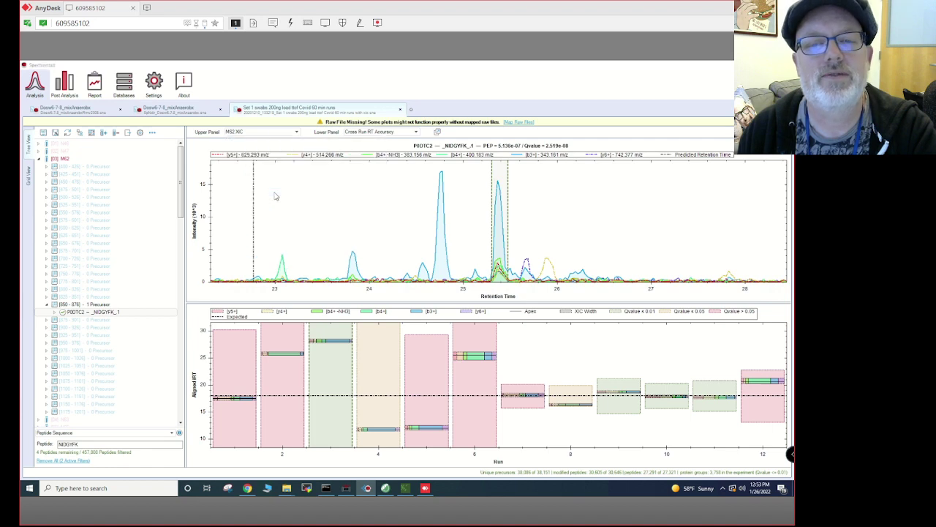
pyautogui.click(281, 133)
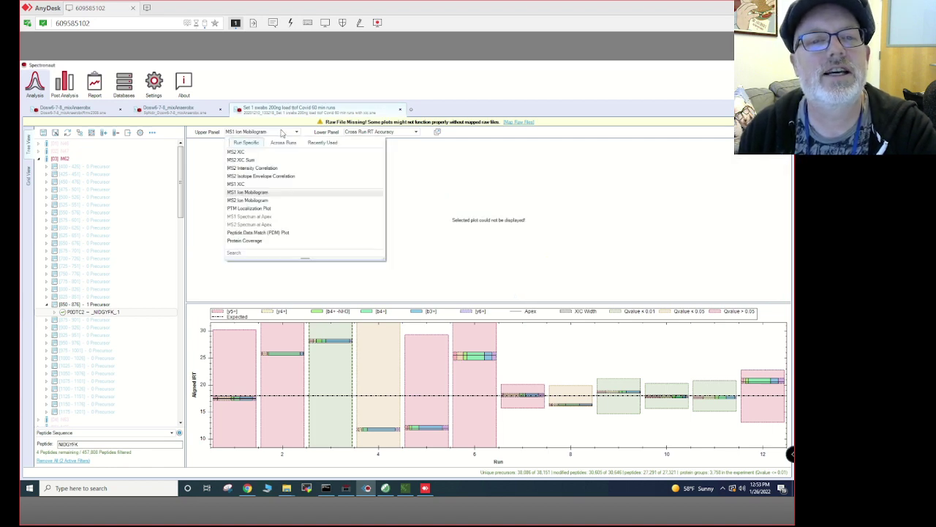
pyautogui.click(280, 177)
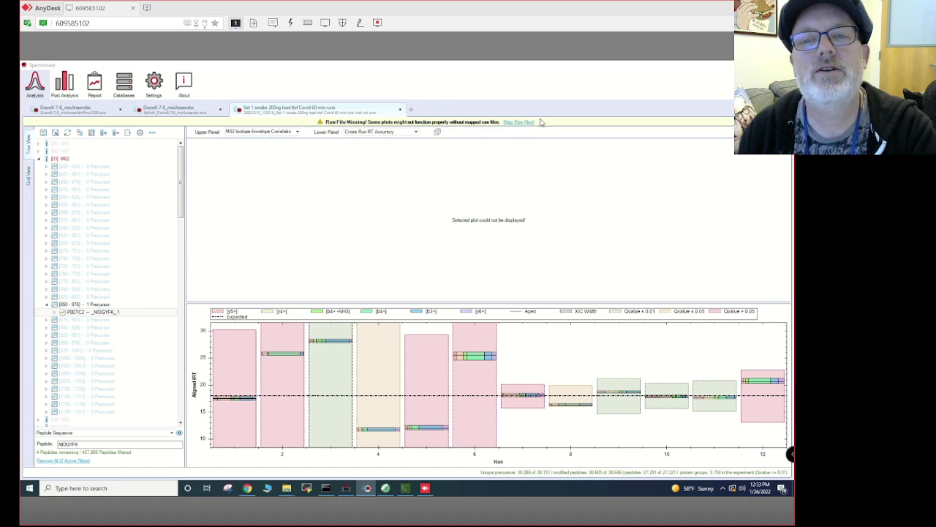
pyautogui.click(277, 134)
pyautogui.click(269, 153)
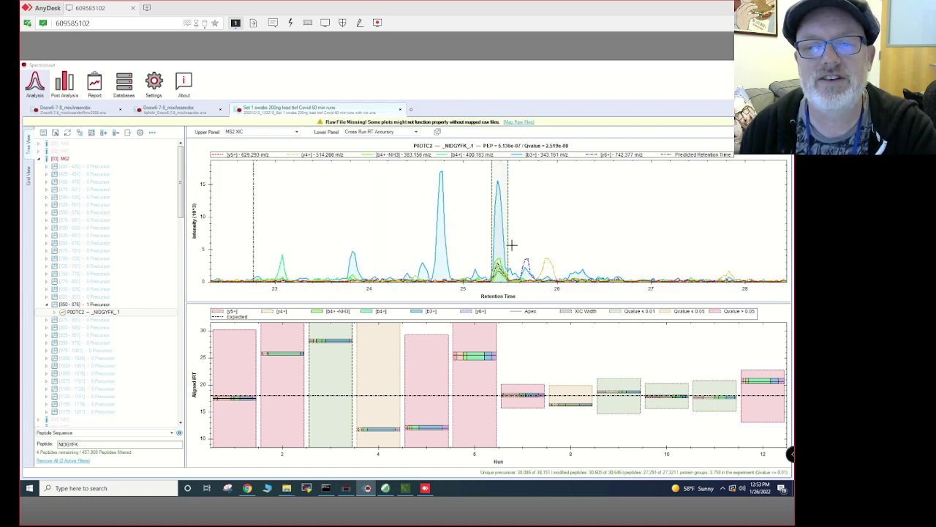